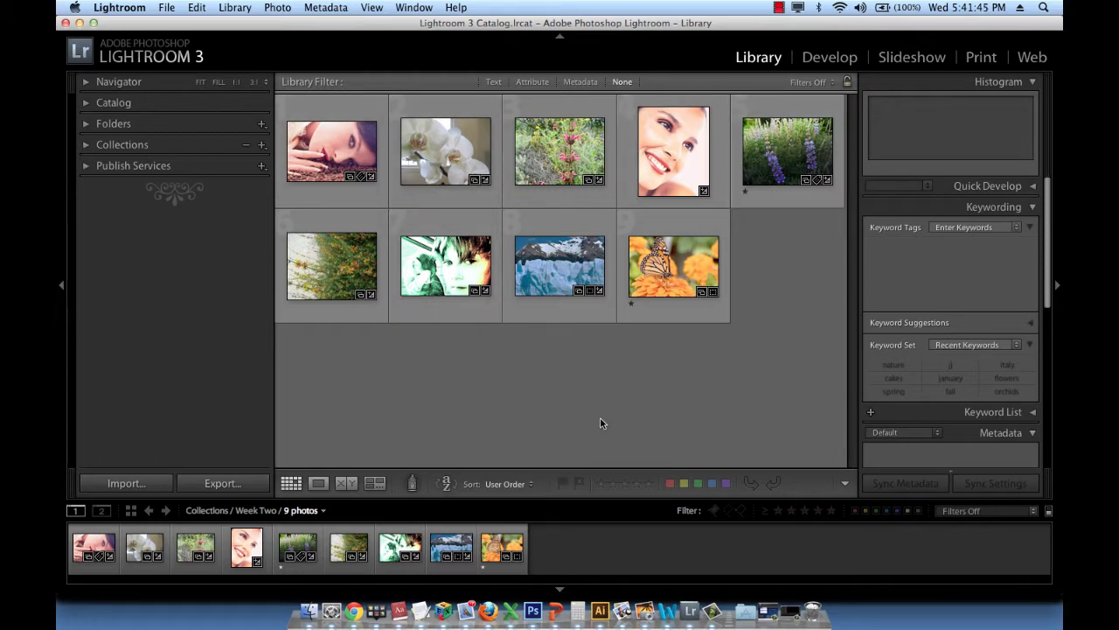
Step: Select the pink-flower, purple-lupine and orange-blossom shrub photos together with the butterfly photo in the Library grid
{"action": "left_click", "coordinate": [554, 165]}
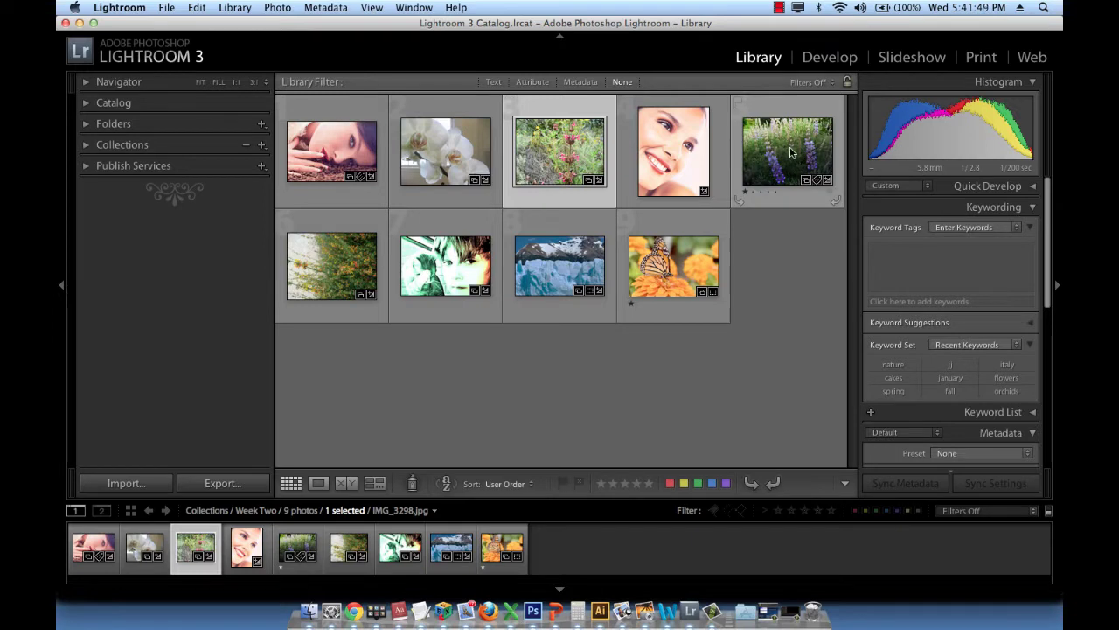
{"action": "left_click", "coordinate": [789, 153], "text": "super"}
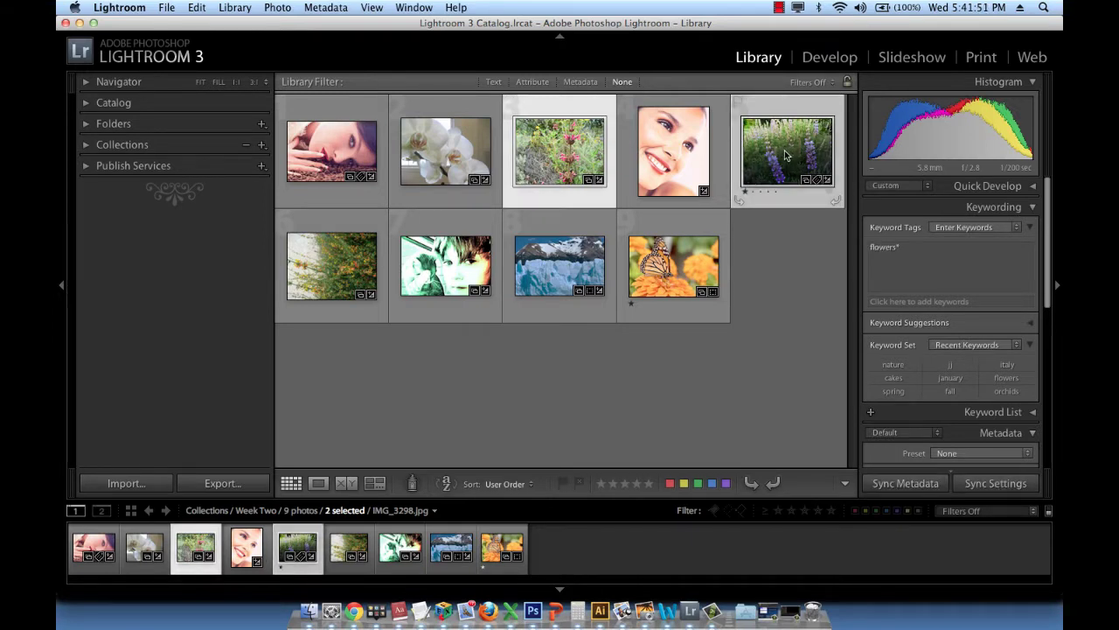
{"action": "left_click", "coordinate": [324, 275], "text": "super"}
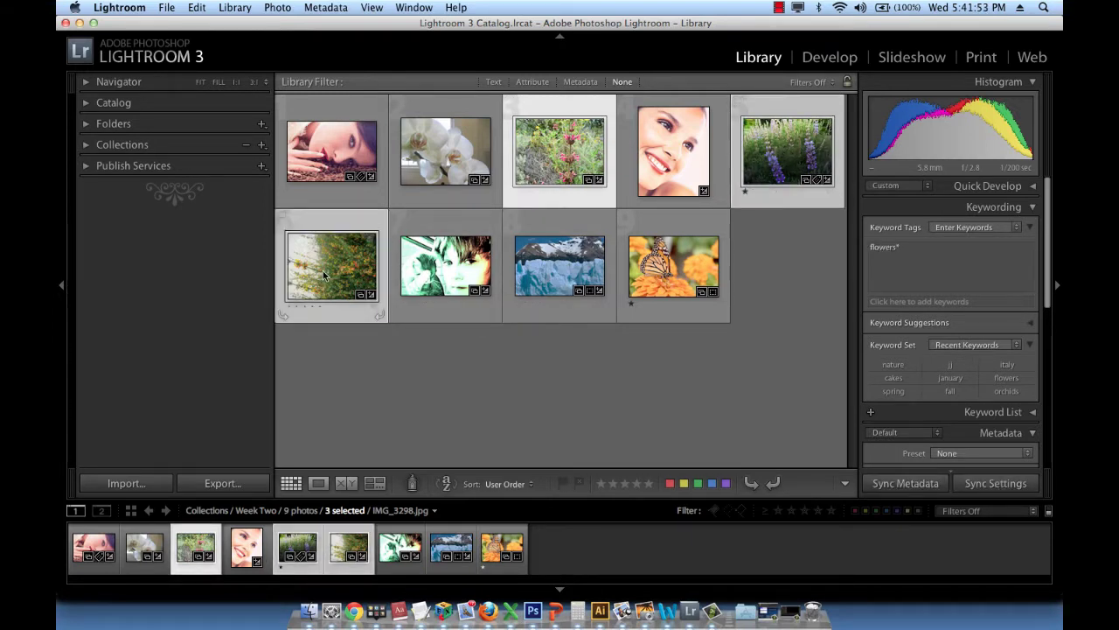
{"action": "left_click", "coordinate": [689, 274], "text": "super"}
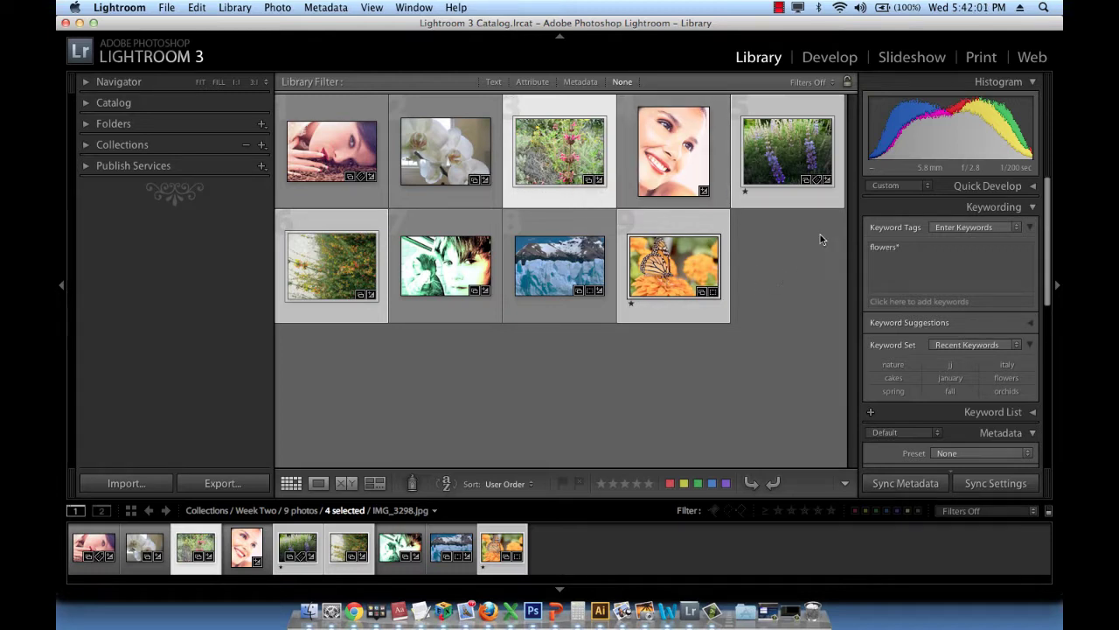
Step: Switch to the Print module and apply the 4 Wide template to the selected photos
{"action": "left_click", "coordinate": [993, 59]}
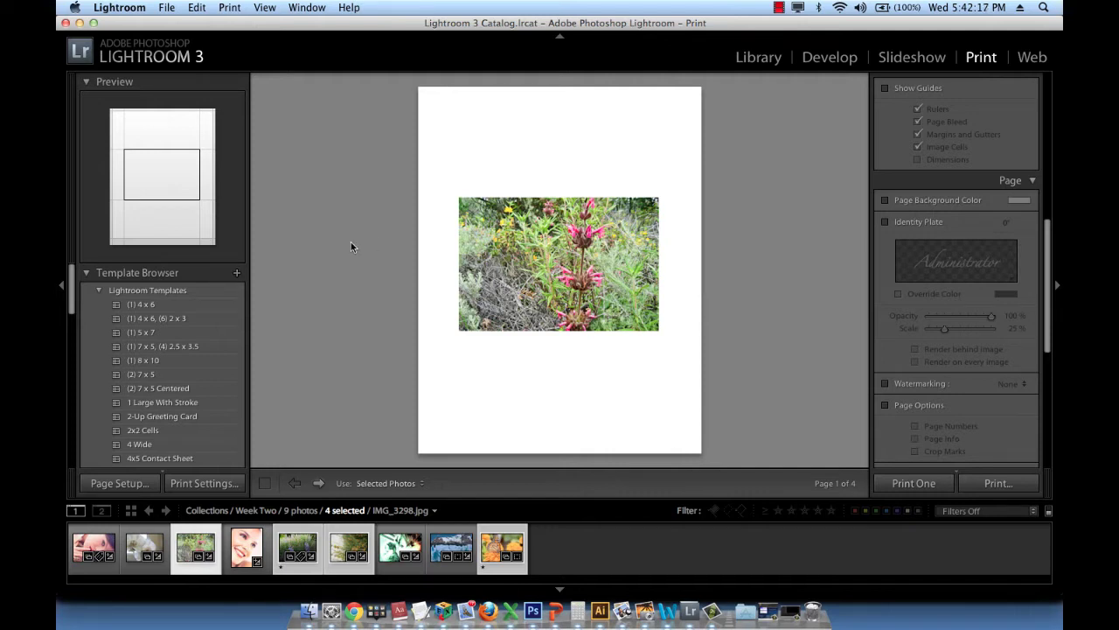
{"action": "left_click", "coordinate": [93, 273]}
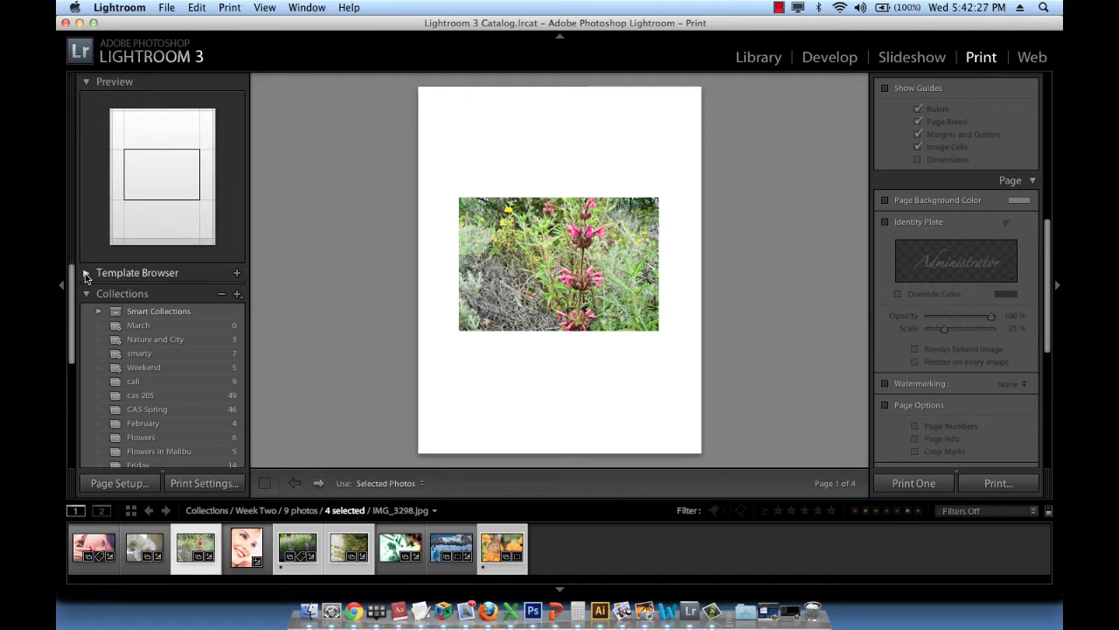
{"action": "left_click", "coordinate": [87, 274]}
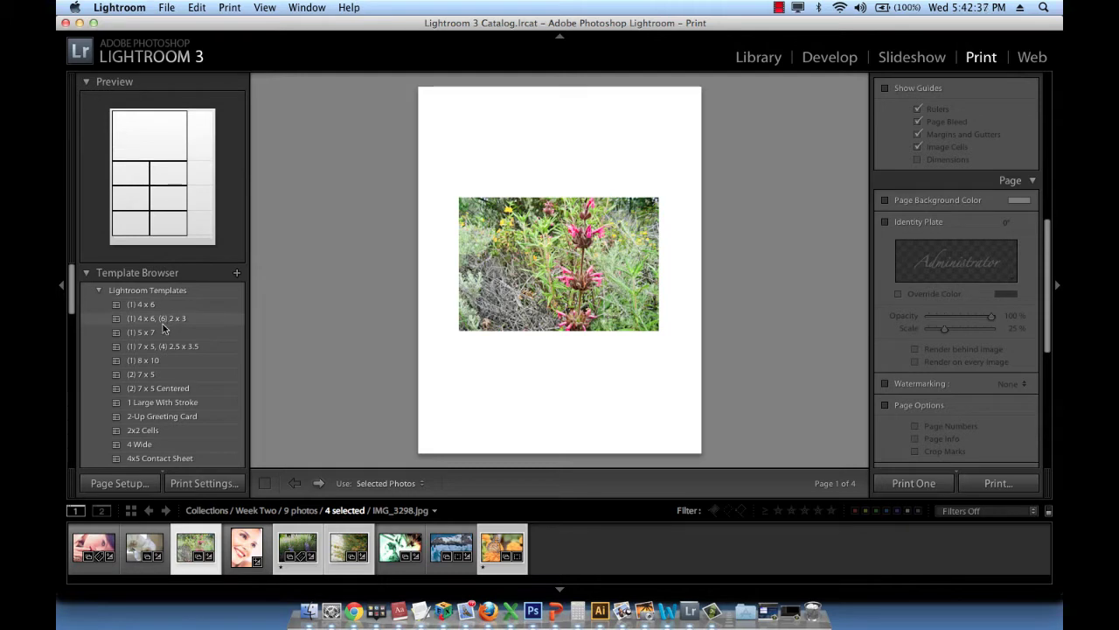
{"action": "left_click", "coordinate": [142, 445]}
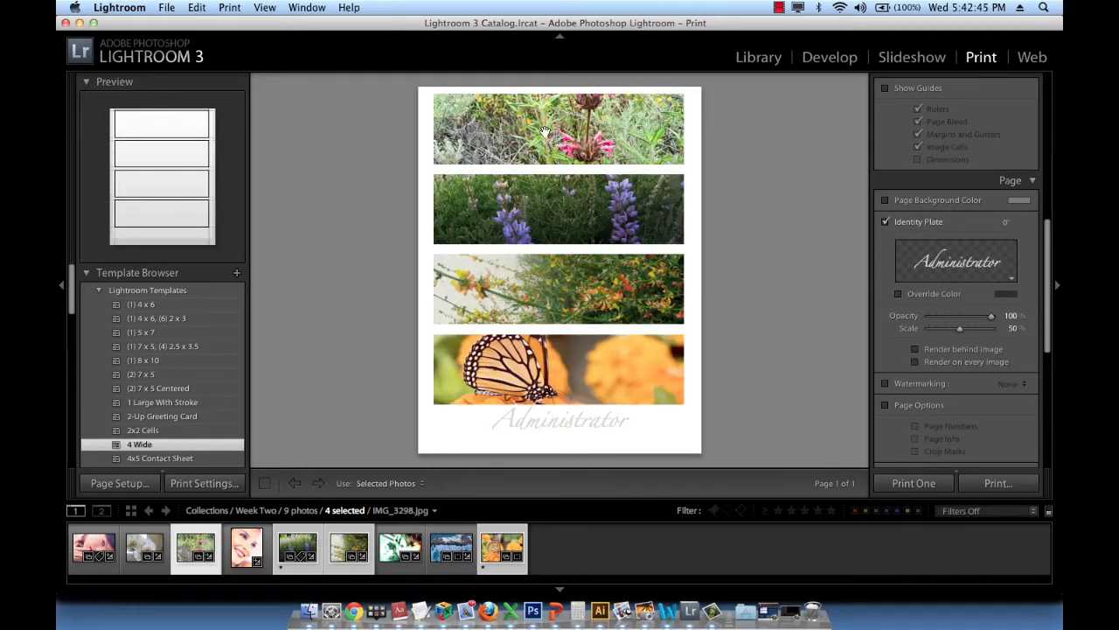
Step: Reposition the four photos within their wide print cells to adjust how each one is cropped
{"action": "left_click_drag", "start_coordinate": [540, 118], "coordinate": [564, 134]}
{"action": "mouse_move", "coordinate": [549, 204]}
{"action": "left_mouse_down"}
{"action": "mouse_move", "coordinate": [547, 189]}
{"action": "mouse_move", "coordinate": [552, 205]}
{"action": "left_mouse_up"}
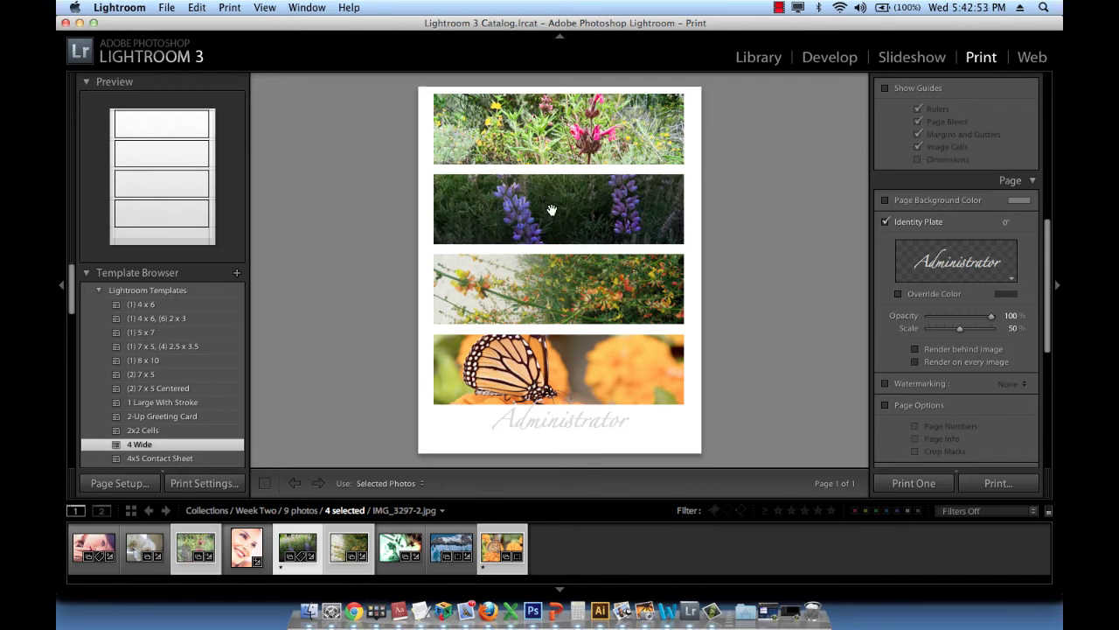
{"action": "mouse_move", "coordinate": [551, 301]}
{"action": "left_mouse_down"}
{"action": "mouse_move", "coordinate": [538, 265]}
{"action": "mouse_move", "coordinate": [550, 301]}
{"action": "left_mouse_up"}
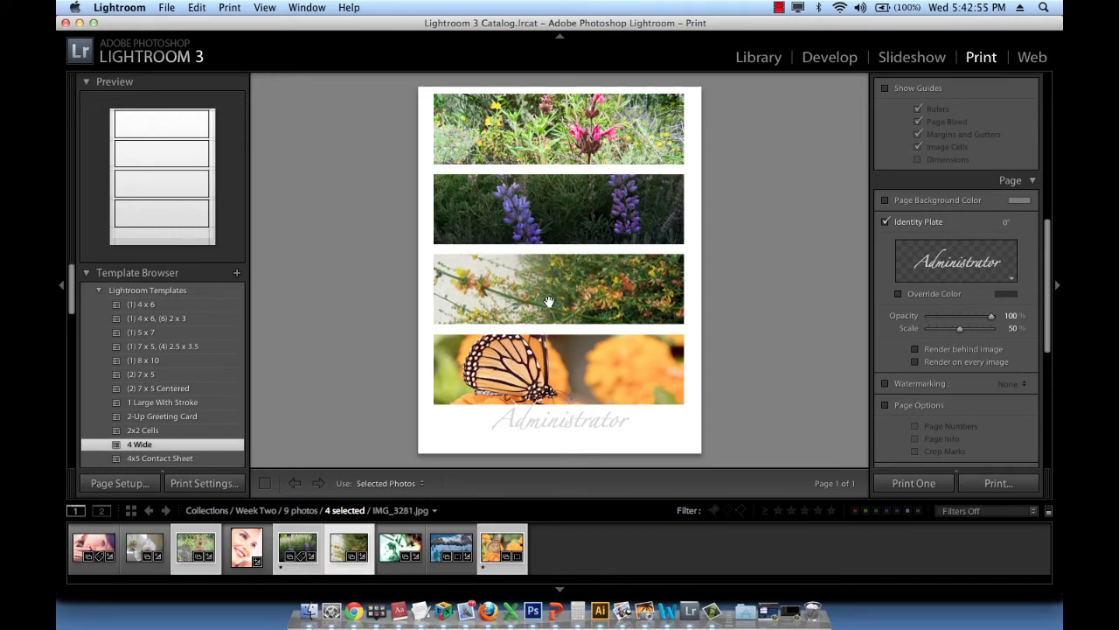
{"action": "left_click", "coordinate": [540, 363]}
{"action": "left_click_drag", "start_coordinate": [540, 363], "coordinate": [541, 354]}
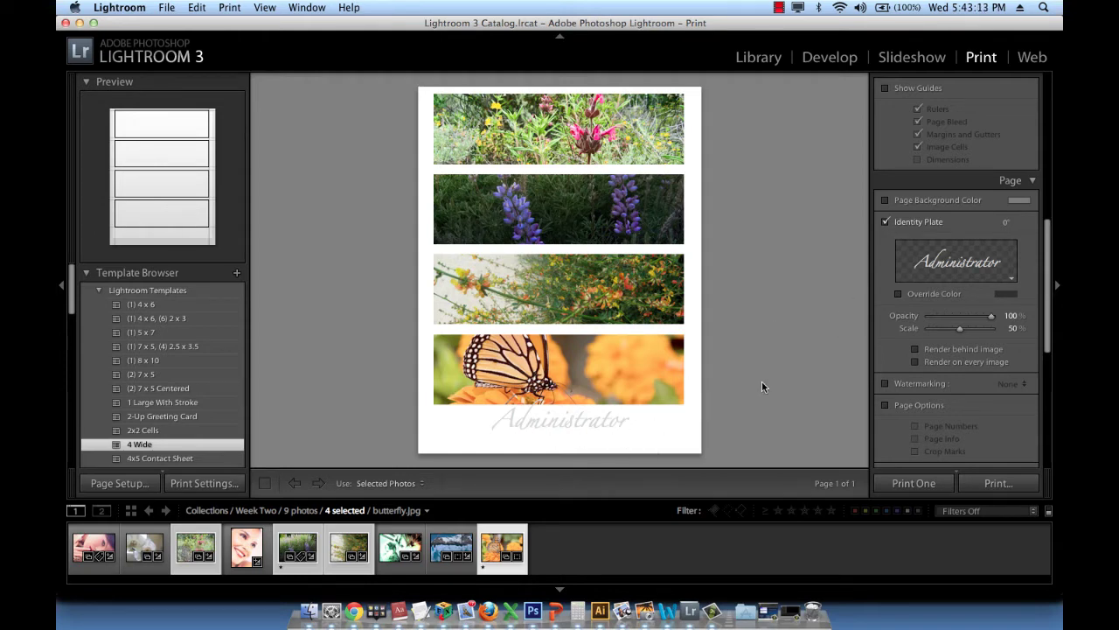
Step: Open the print page's identity plate for editing and replace its text with "Spring"
{"action": "left_click", "coordinate": [1012, 281]}
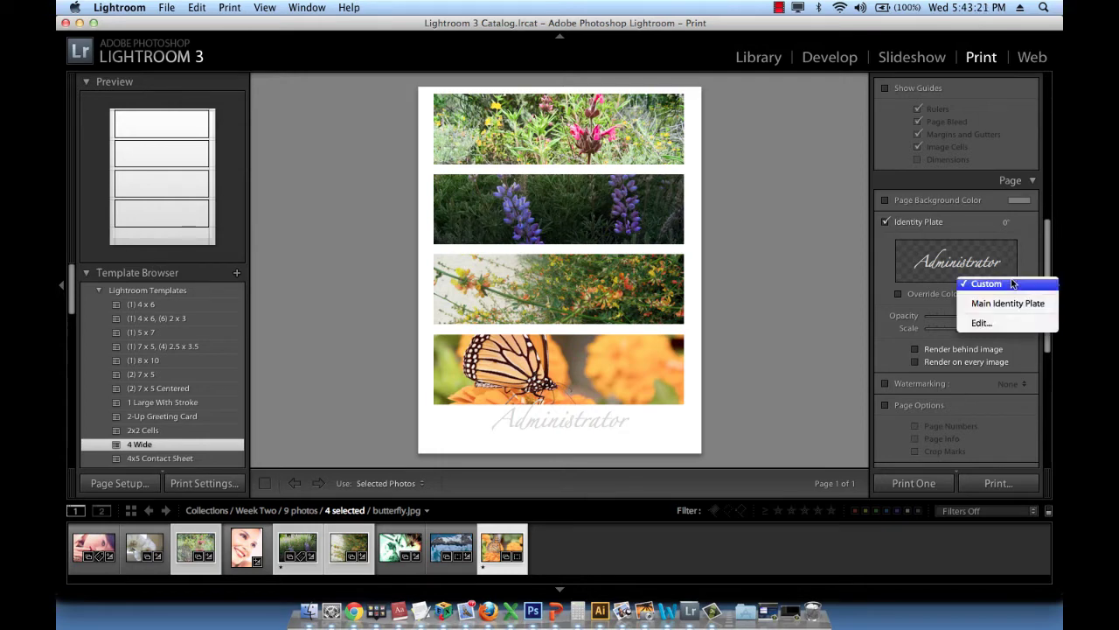
{"action": "left_click", "coordinate": [981, 324]}
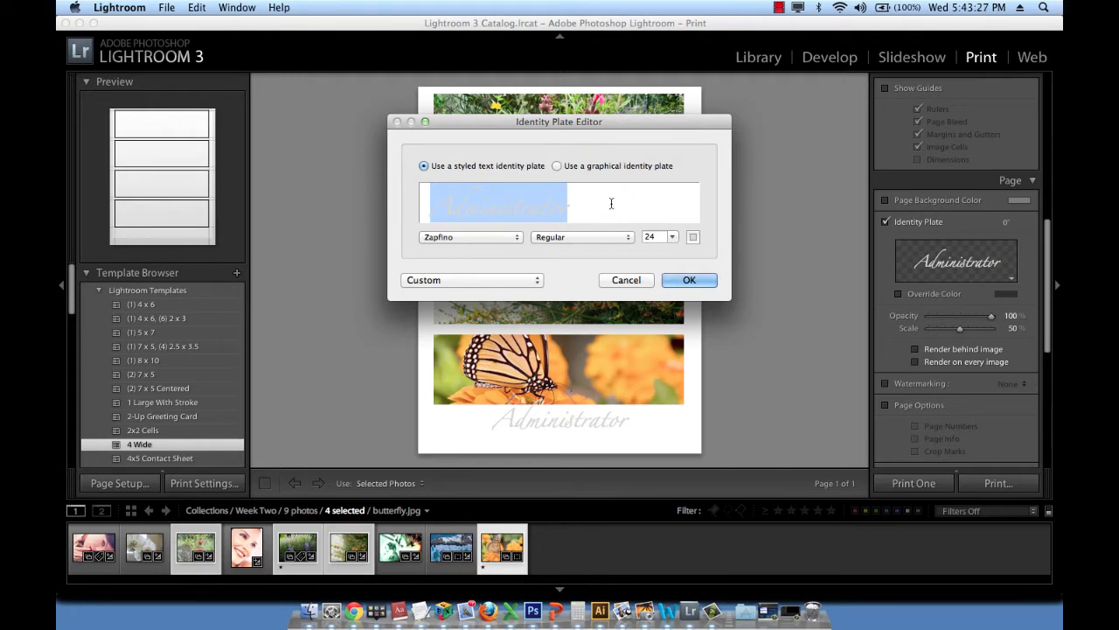
{"action": "type", "text": "Spring"}
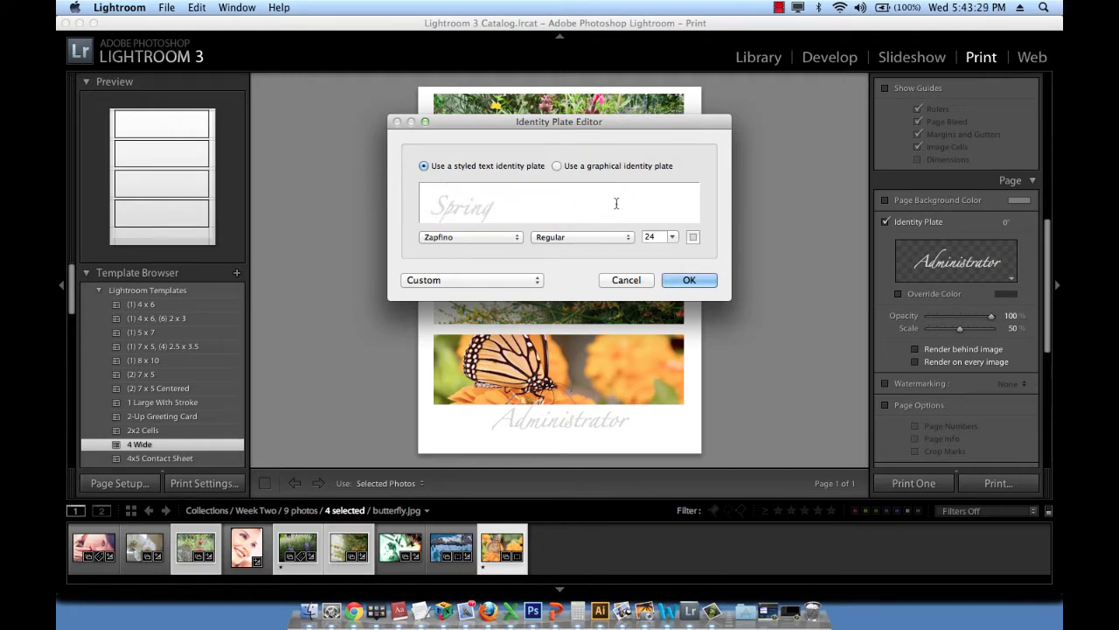
Step: Format the Spring identity plate text in Trajan Pro at size 36 and apply the edit
{"action": "left_click", "coordinate": [466, 237]}
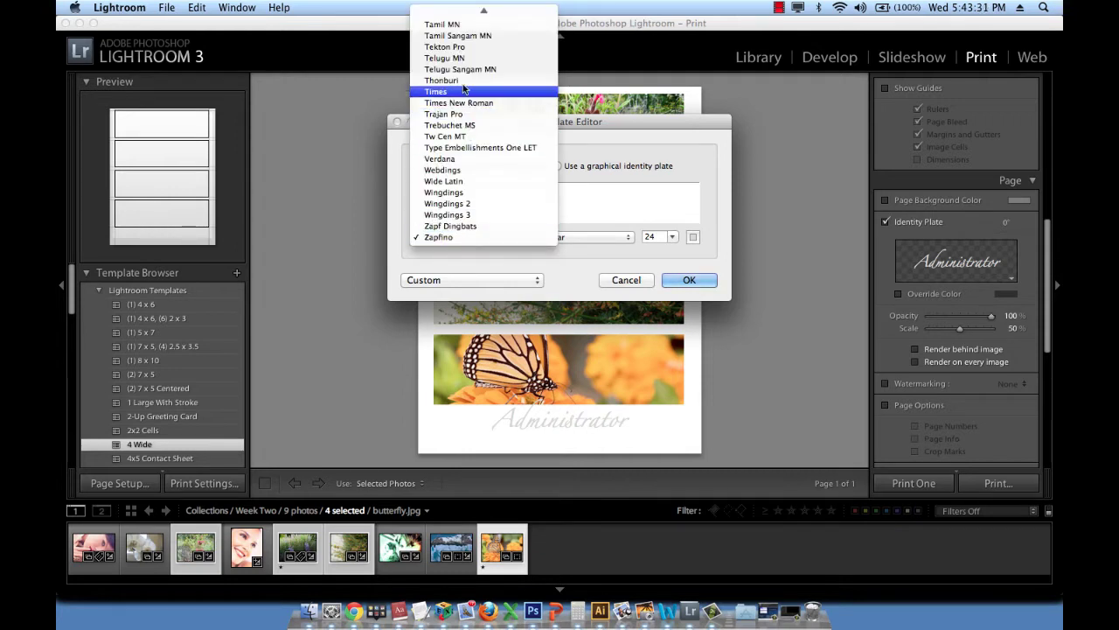
{"action": "key", "text": "Escape"}
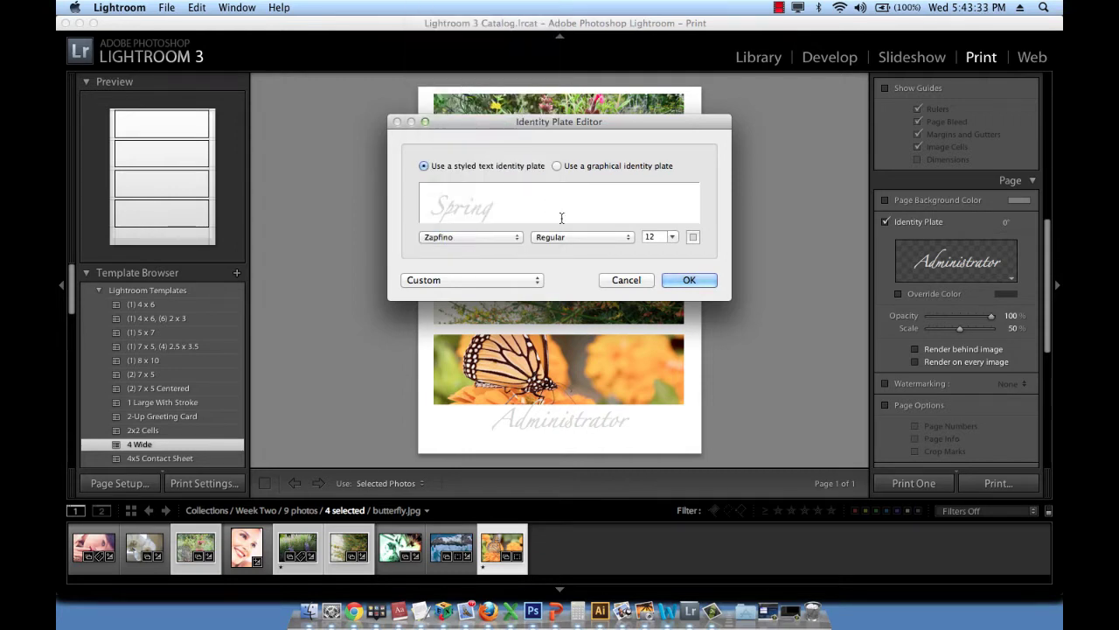
{"action": "double_click", "coordinate": [530, 214]}
{"action": "left_click", "coordinate": [507, 237]}
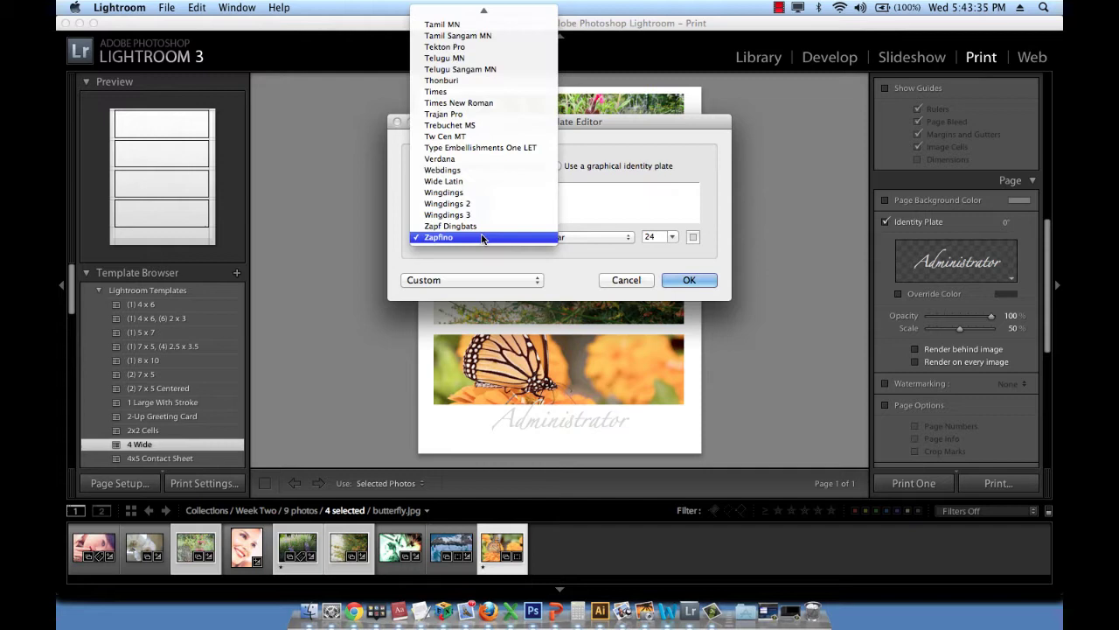
{"action": "left_click", "coordinate": [459, 114]}
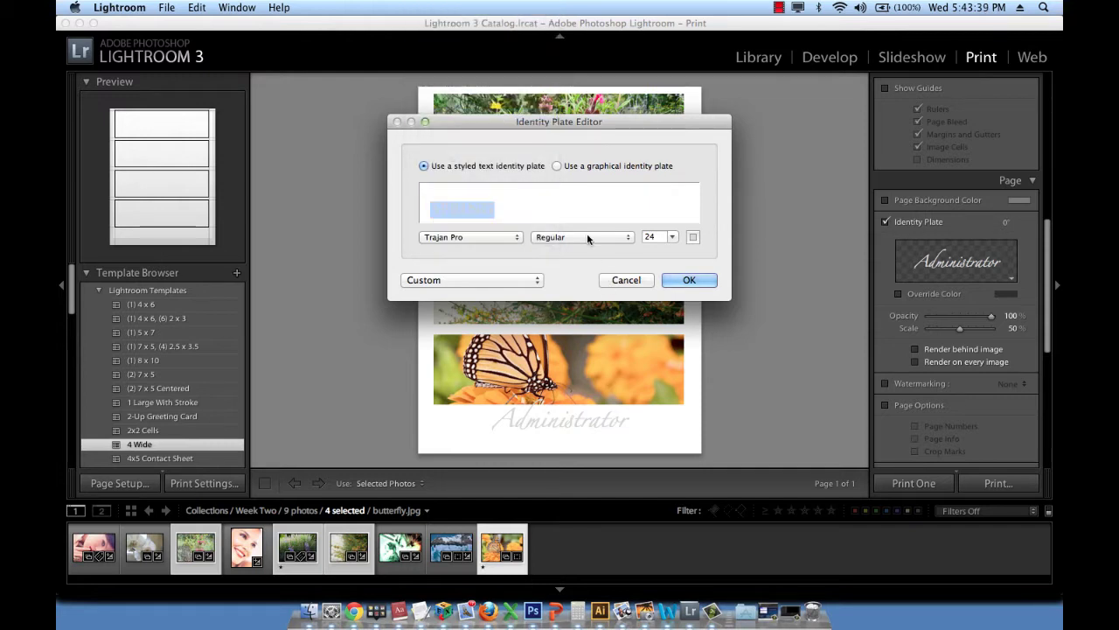
{"action": "left_click", "coordinate": [672, 237]}
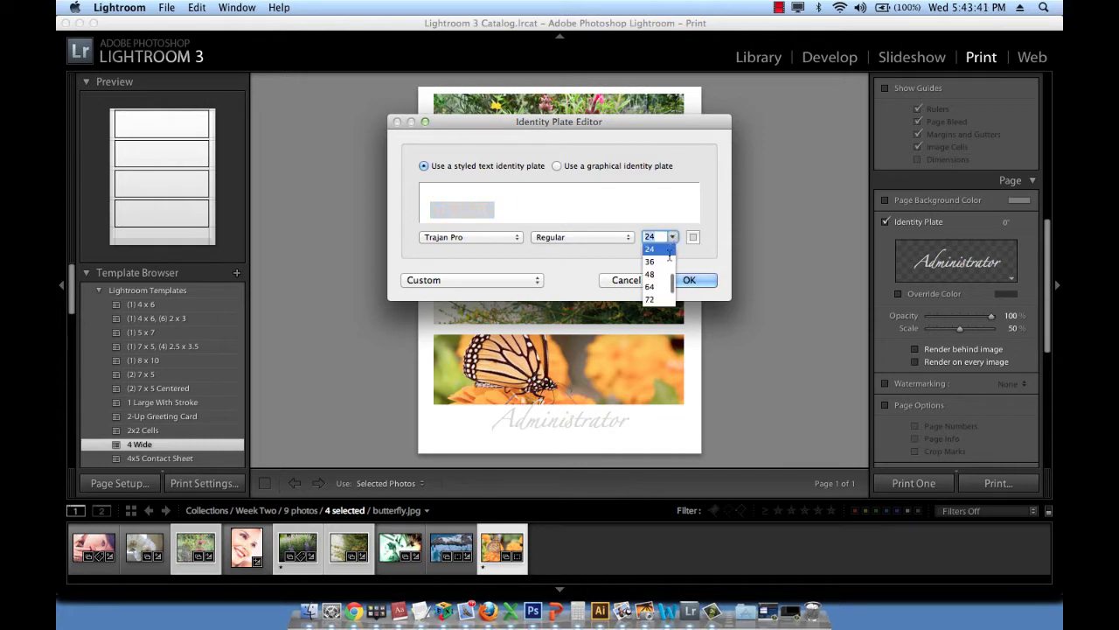
{"action": "left_click", "coordinate": [651, 269]}
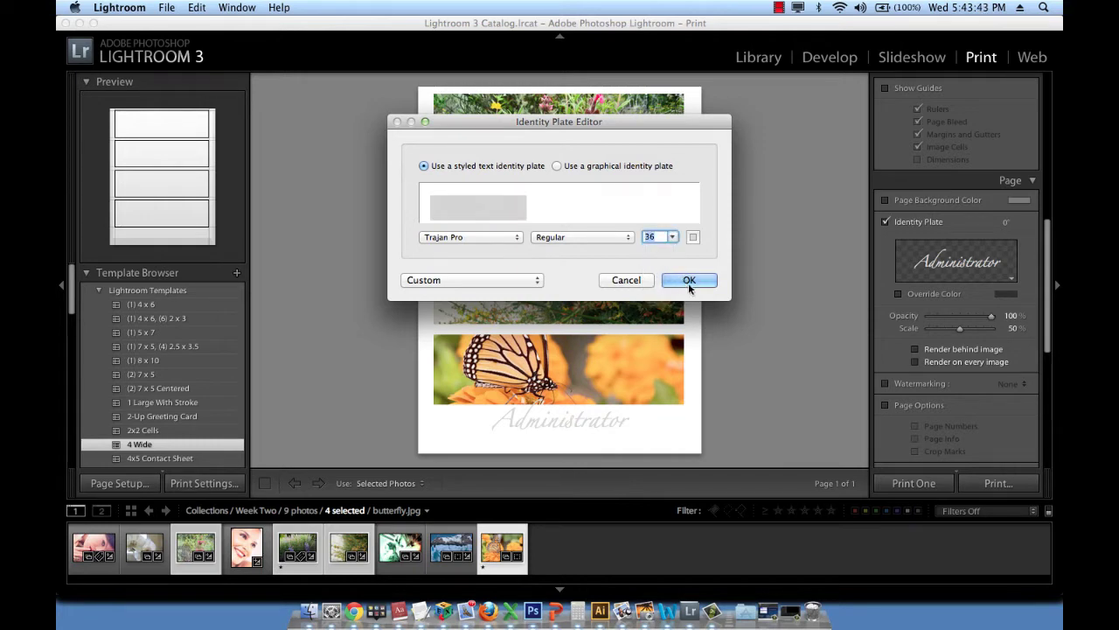
{"action": "left_click", "coordinate": [688, 280]}
Step: Reposition the Spring identity plate directly beneath the butterfly photo on the print page
{"action": "left_click_drag", "start_coordinate": [577, 412], "coordinate": [573, 426]}
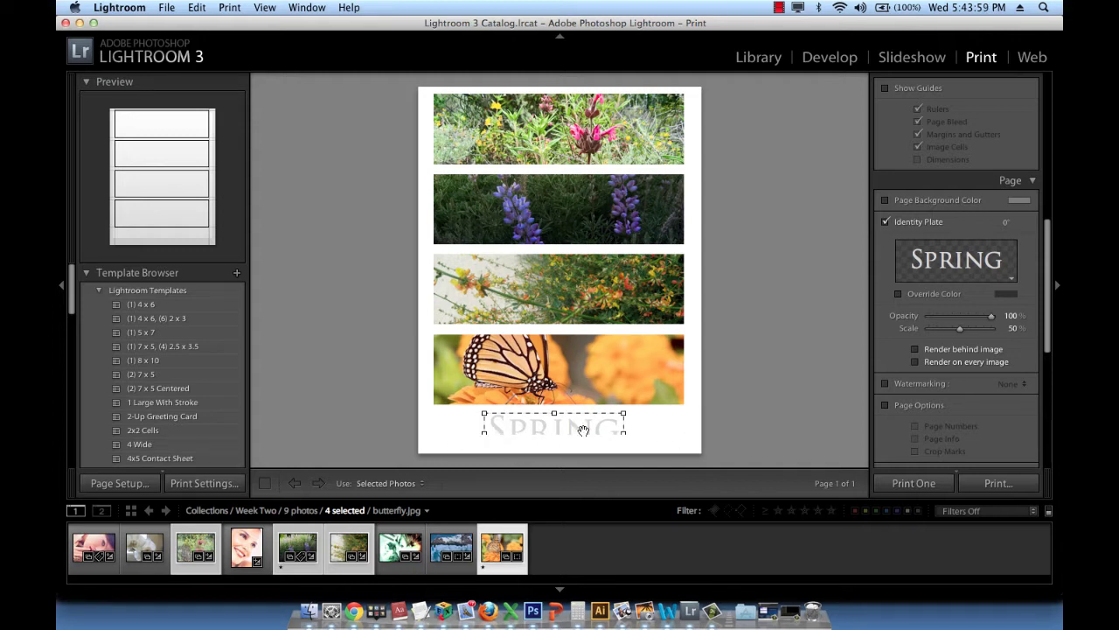
{"action": "left_click_drag", "start_coordinate": [581, 423], "coordinate": [581, 410]}
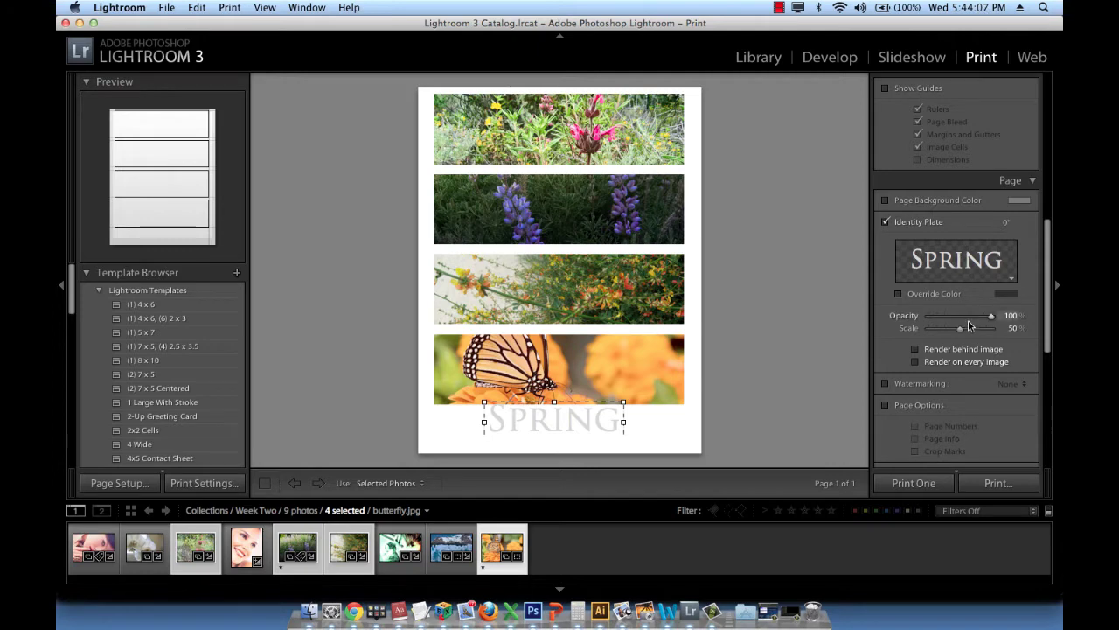
Step: Review the print settings for image fill, layout margins and cells, guides, page options and the print job
{"action": "scroll", "coordinate": [968, 326], "scroll_direction": "down", "scroll_amount": 3}
{"action": "scroll", "coordinate": [969, 325], "scroll_direction": "down", "scroll_amount": 2}
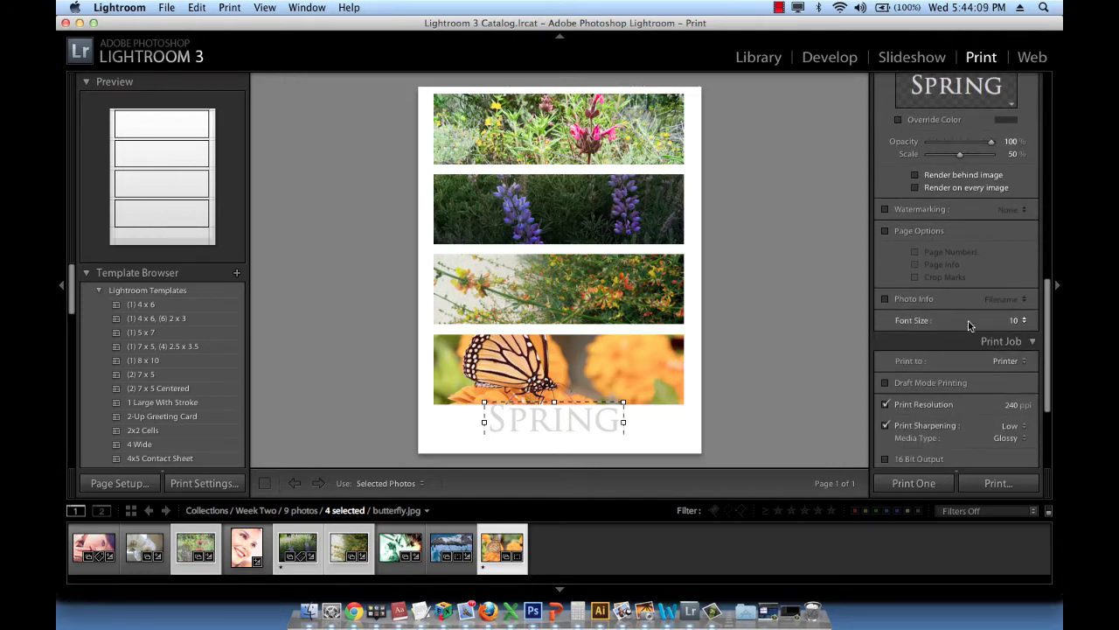
{"action": "scroll", "coordinate": [968, 326], "scroll_direction": "down", "scroll_amount": 1}
{"action": "scroll", "coordinate": [968, 325], "scroll_direction": "up", "scroll_amount": 3}
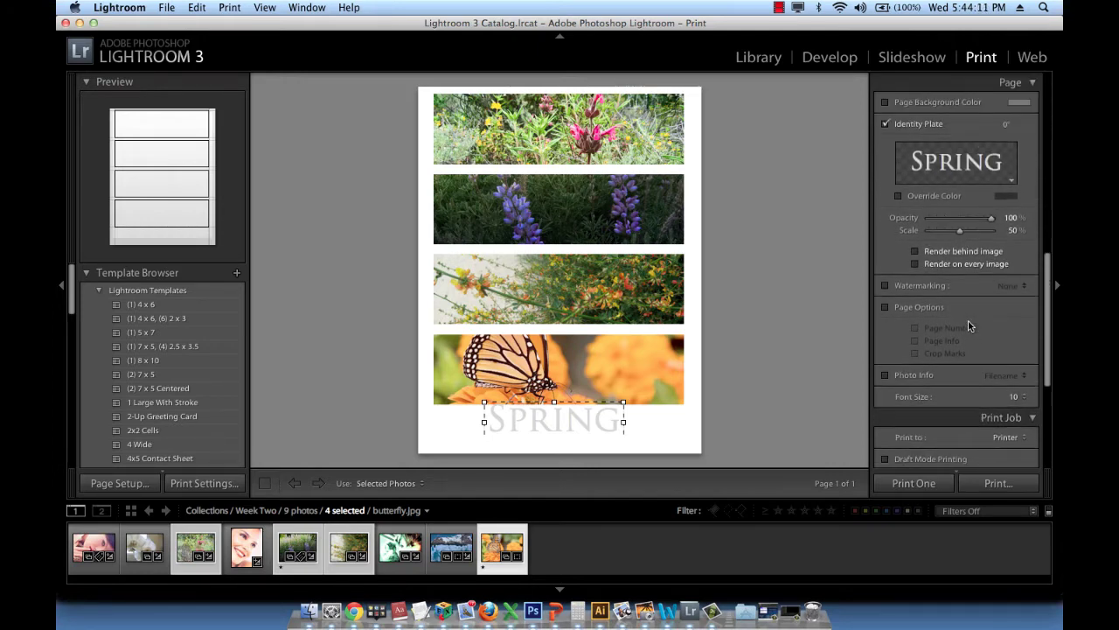
{"action": "scroll", "coordinate": [968, 325], "scroll_direction": "down", "scroll_amount": 5}
{"action": "scroll", "coordinate": [968, 326], "scroll_direction": "down", "scroll_amount": 2}
{"action": "scroll", "coordinate": [968, 325], "scroll_direction": "up", "scroll_amount": 8}
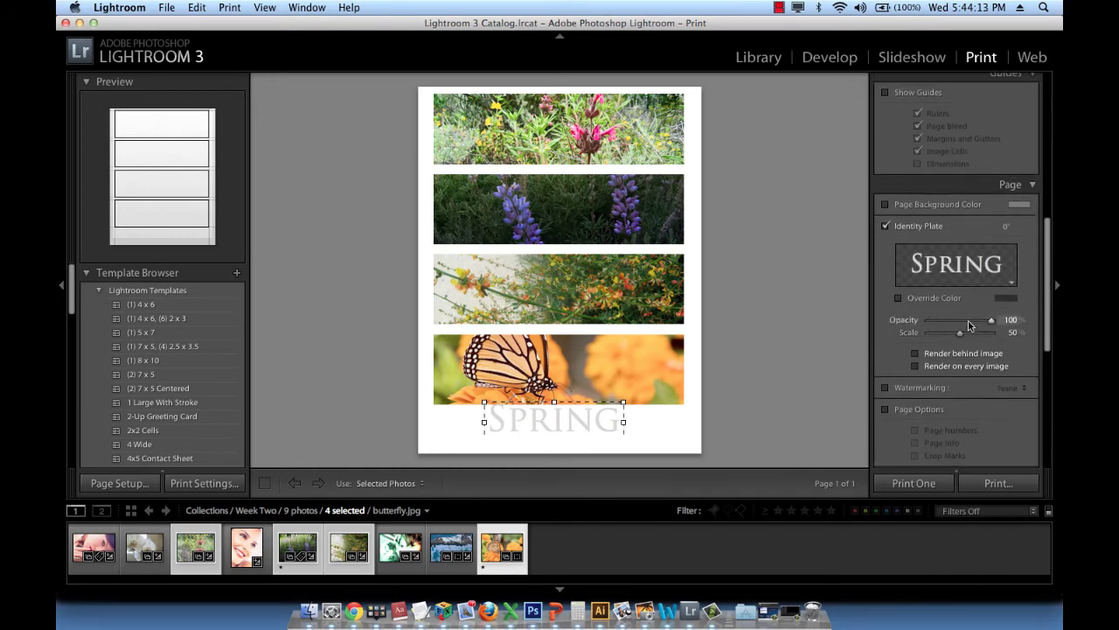
{"action": "scroll", "coordinate": [968, 326], "scroll_direction": "up", "scroll_amount": 6}
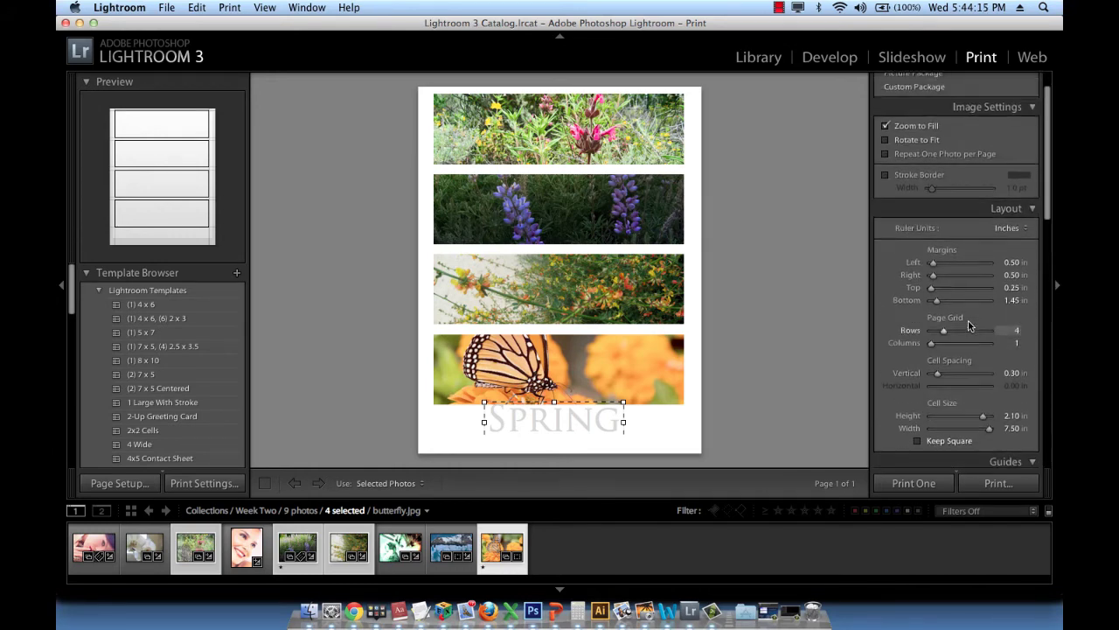
{"action": "scroll", "coordinate": [968, 328], "scroll_direction": "down", "scroll_amount": 5}
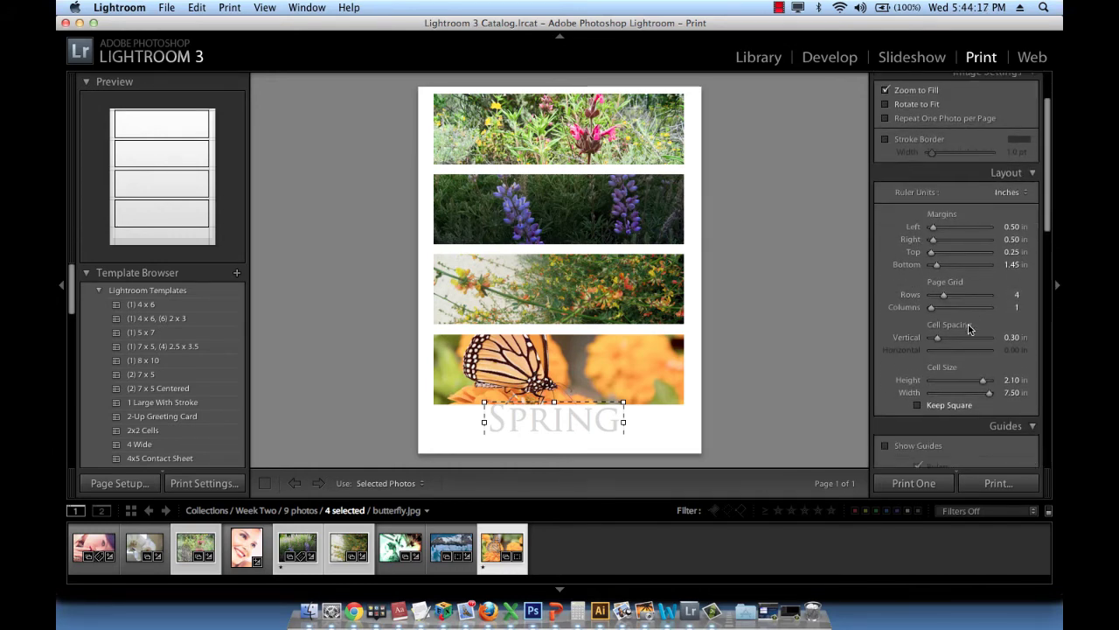
{"action": "scroll", "coordinate": [968, 328], "scroll_direction": "down", "scroll_amount": 3}
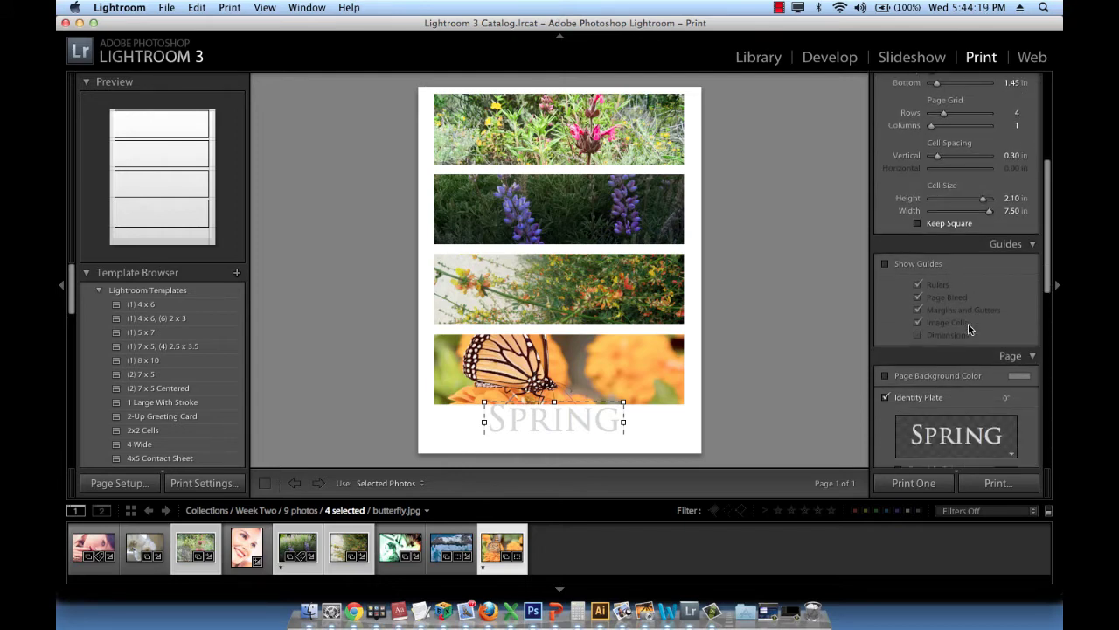
{"action": "scroll", "coordinate": [965, 277], "scroll_direction": "down", "scroll_amount": 10}
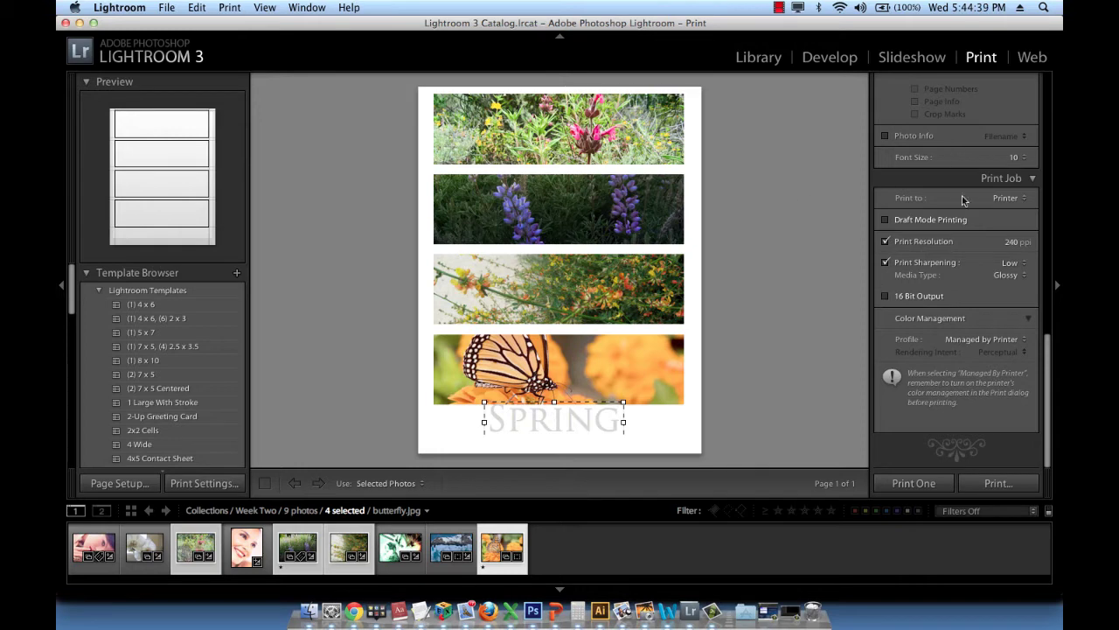
{"action": "scroll", "coordinate": [962, 201], "scroll_direction": "up", "scroll_amount": 5}
{"action": "scroll", "coordinate": [962, 207], "scroll_direction": "up", "scroll_amount": 6}
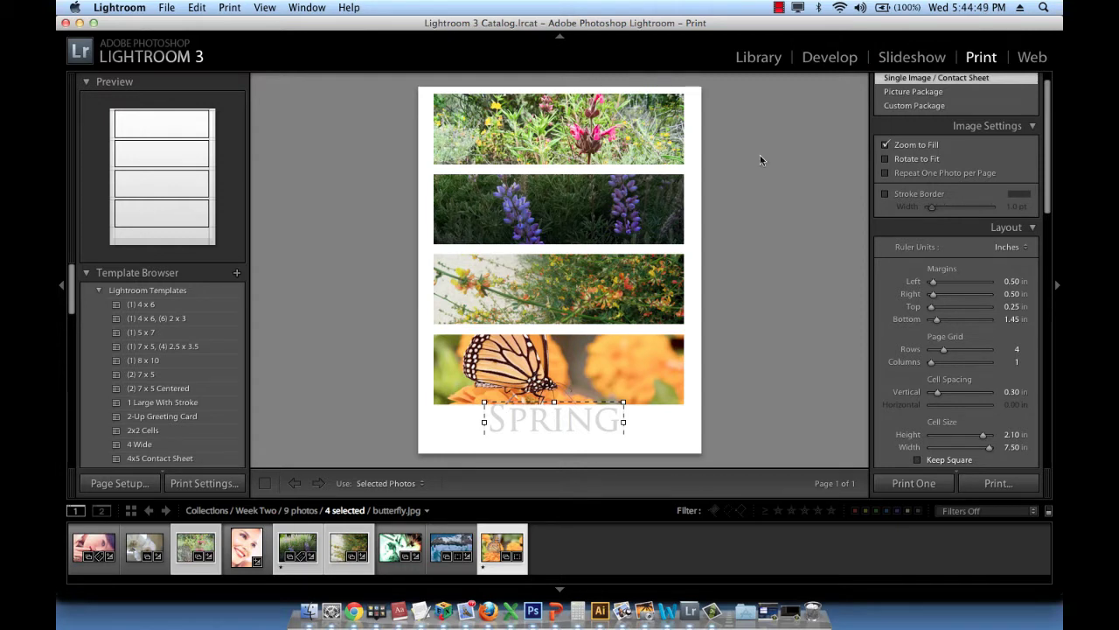
Step: Return to the Library, clear the current selection and select all the photos in the Week Two collection
{"action": "left_click", "coordinate": [763, 67]}
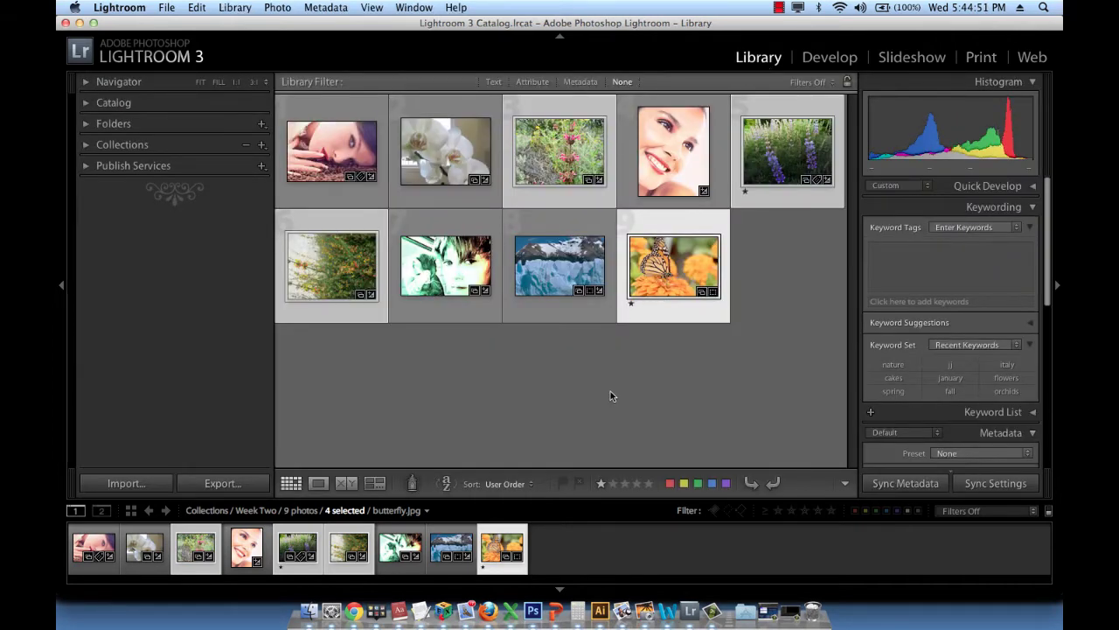
{"action": "left_click", "coordinate": [610, 395]}
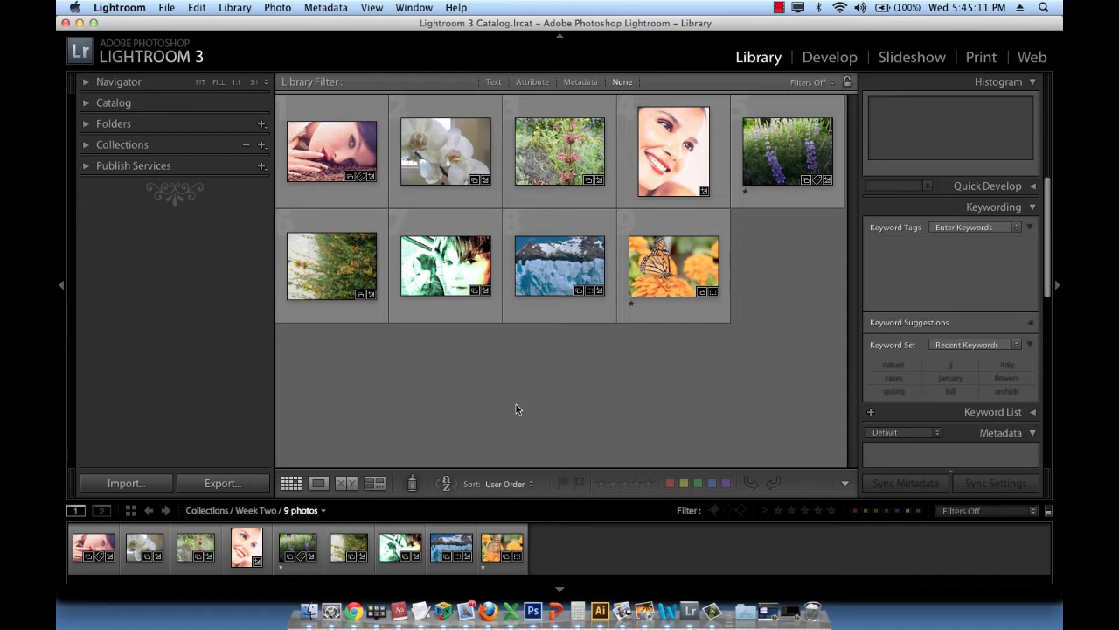
{"action": "key", "text": "super+a"}
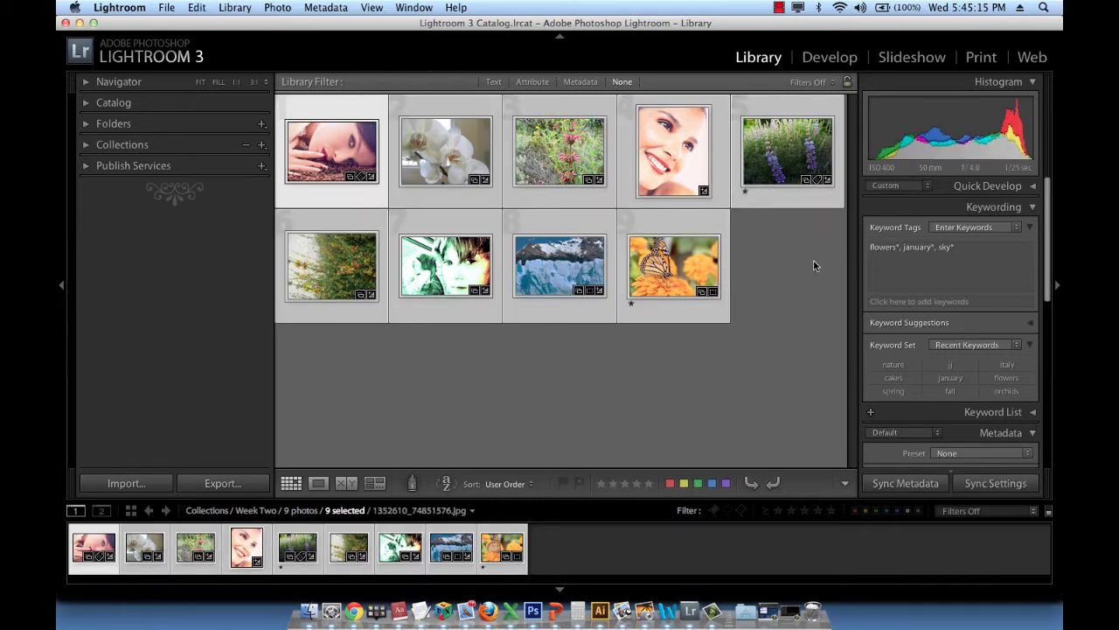
Step: Switch to the Slideshow module and apply the Caption and Rating template
{"action": "left_click", "coordinate": [928, 68]}
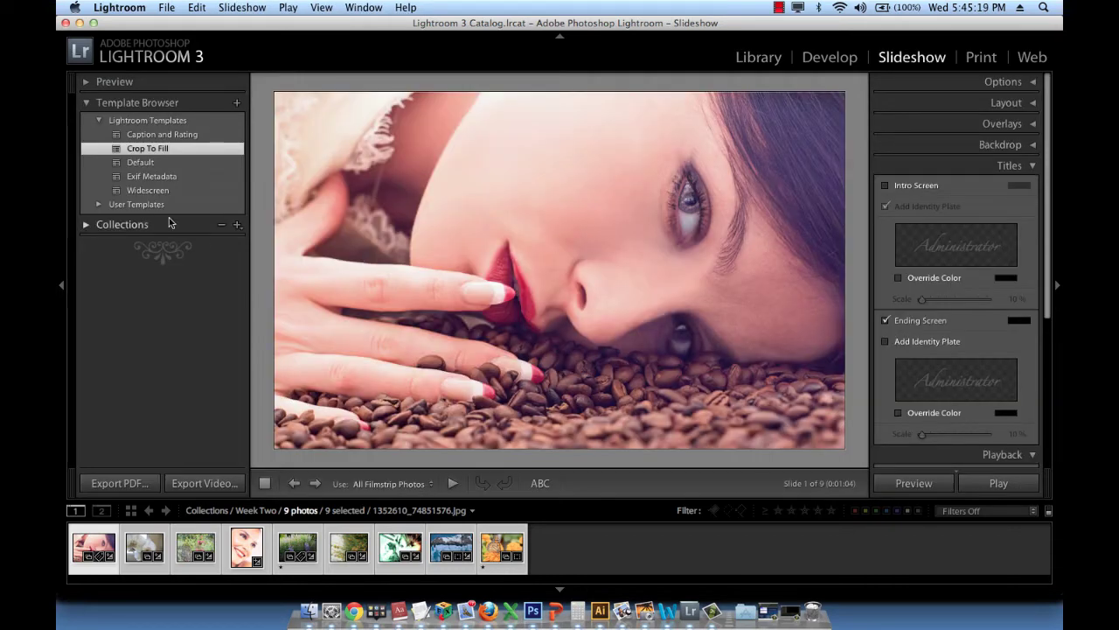
{"action": "left_click", "coordinate": [116, 138]}
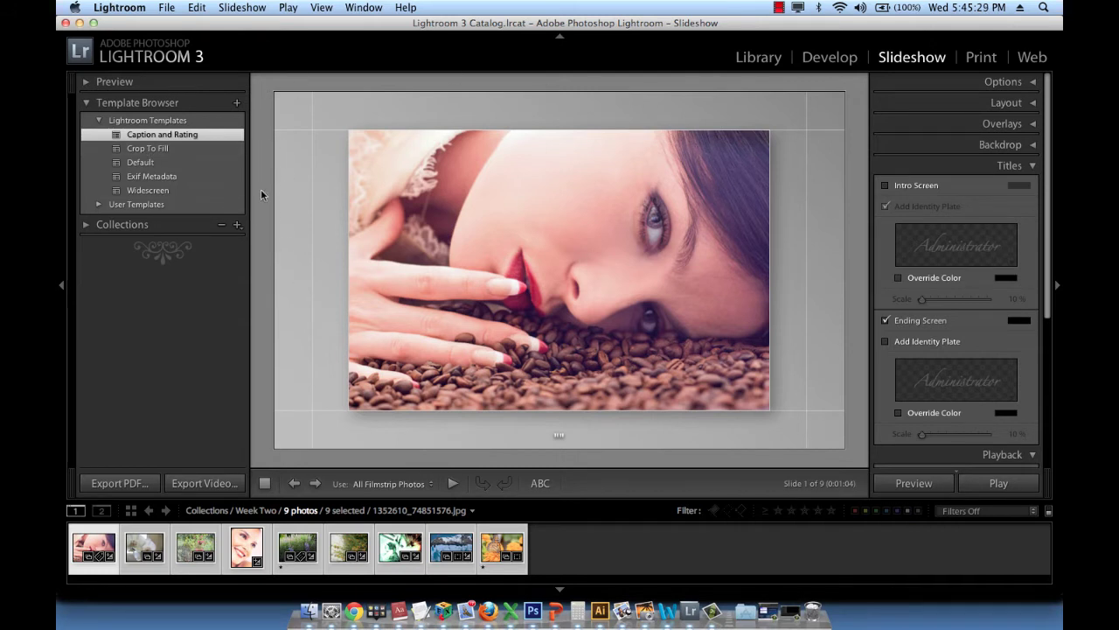
Step: Apply the Crop To Fill template to the slideshow and enable a soundtrack for its playback
{"action": "left_click", "coordinate": [160, 150]}
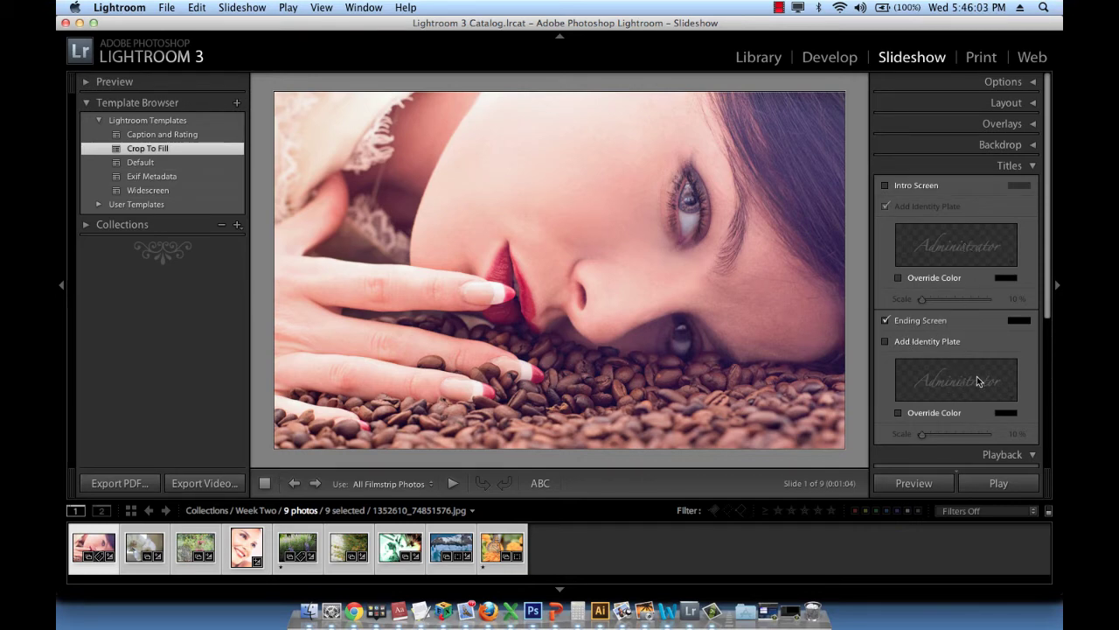
{"action": "scroll", "coordinate": [987, 343], "scroll_direction": "down", "scroll_amount": 5}
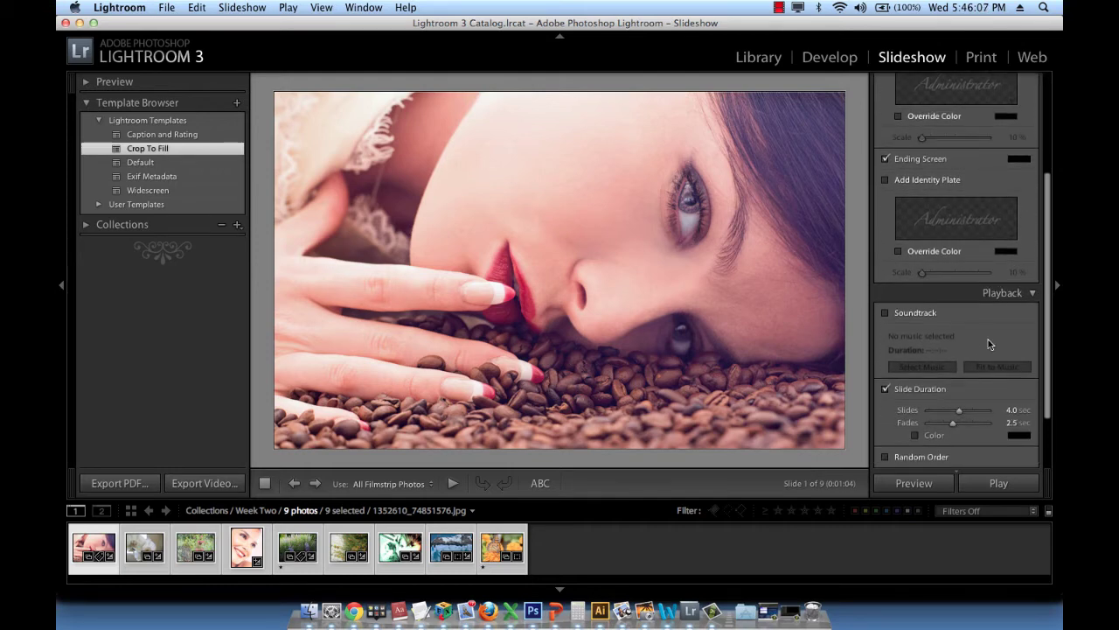
{"action": "scroll", "coordinate": [988, 343], "scroll_direction": "down", "scroll_amount": 3}
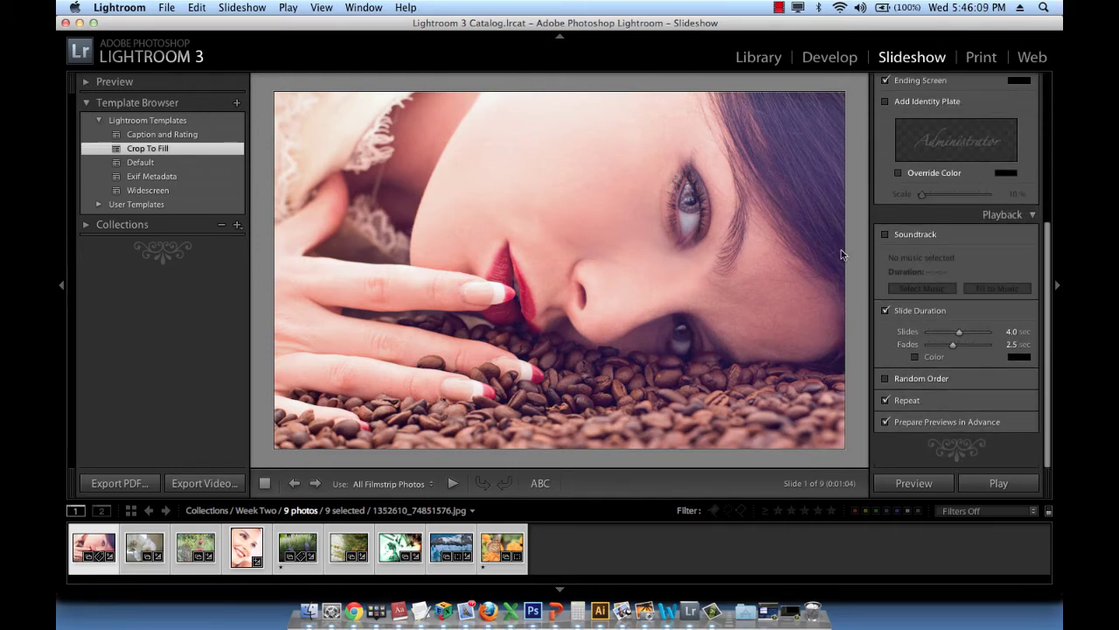
{"action": "left_click", "coordinate": [916, 234]}
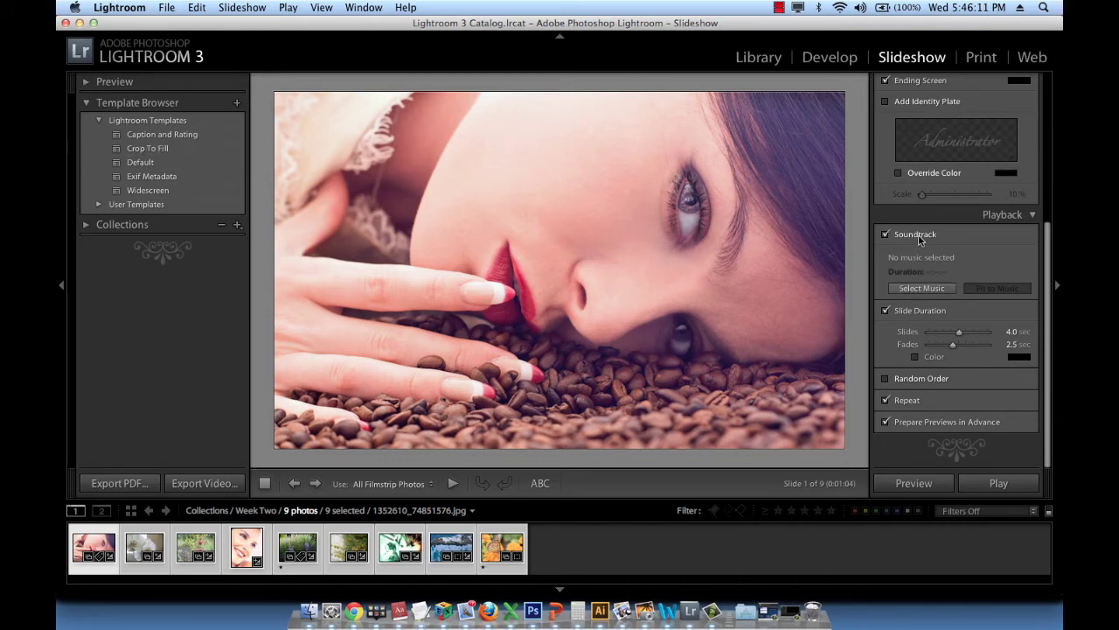
Step: Search the iTunes music library for "po" and set "por una cabeza" as the slideshow's soundtrack
{"action": "left_click", "coordinate": [925, 290]}
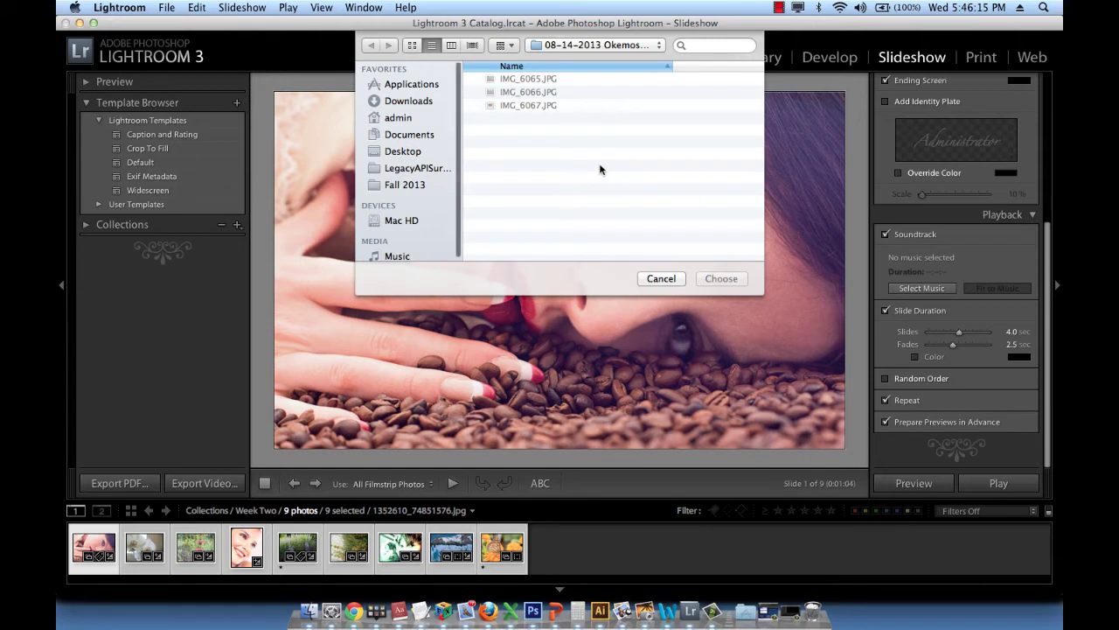
{"action": "scroll", "coordinate": [418, 235], "scroll_direction": "down", "scroll_amount": 1}
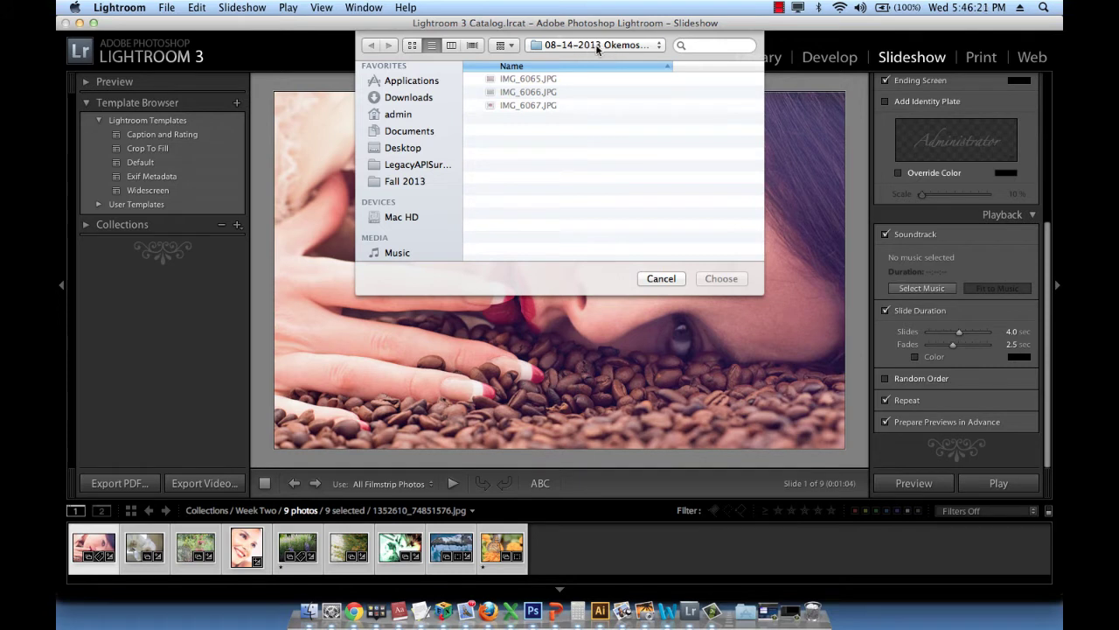
{"action": "left_click", "coordinate": [397, 252]}
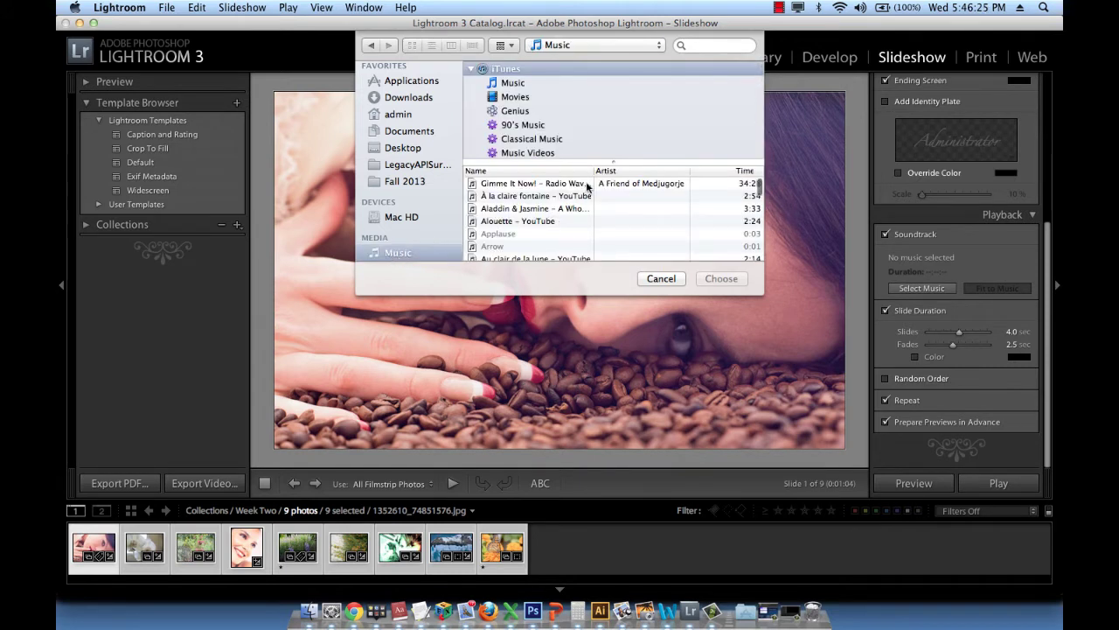
{"action": "left_click", "coordinate": [716, 46]}
{"action": "type", "text": "po"}
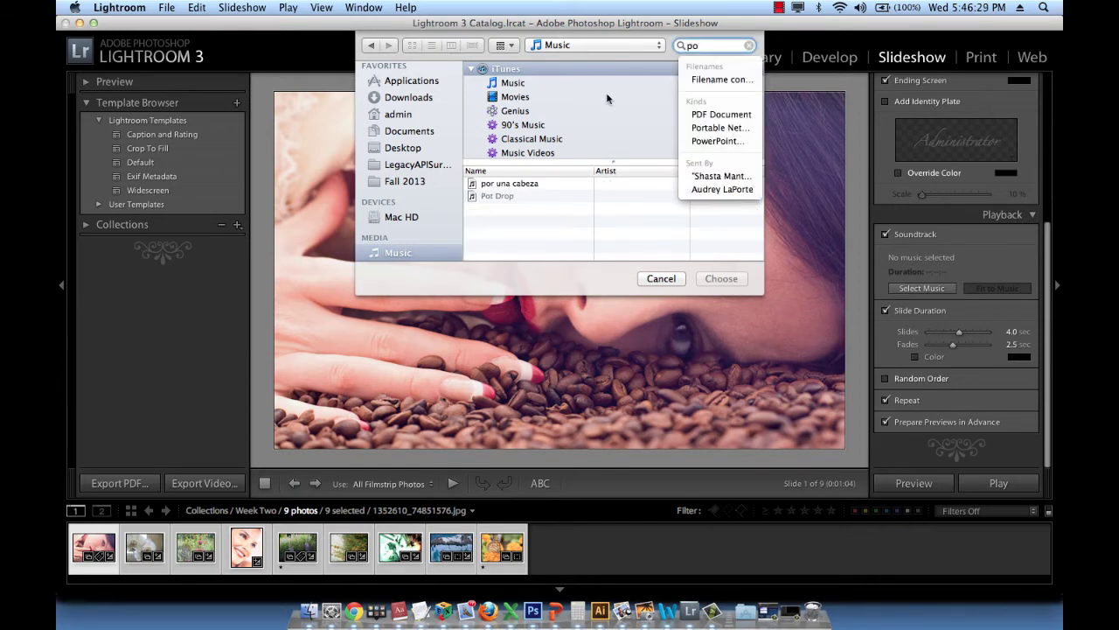
{"action": "left_click", "coordinate": [526, 184]}
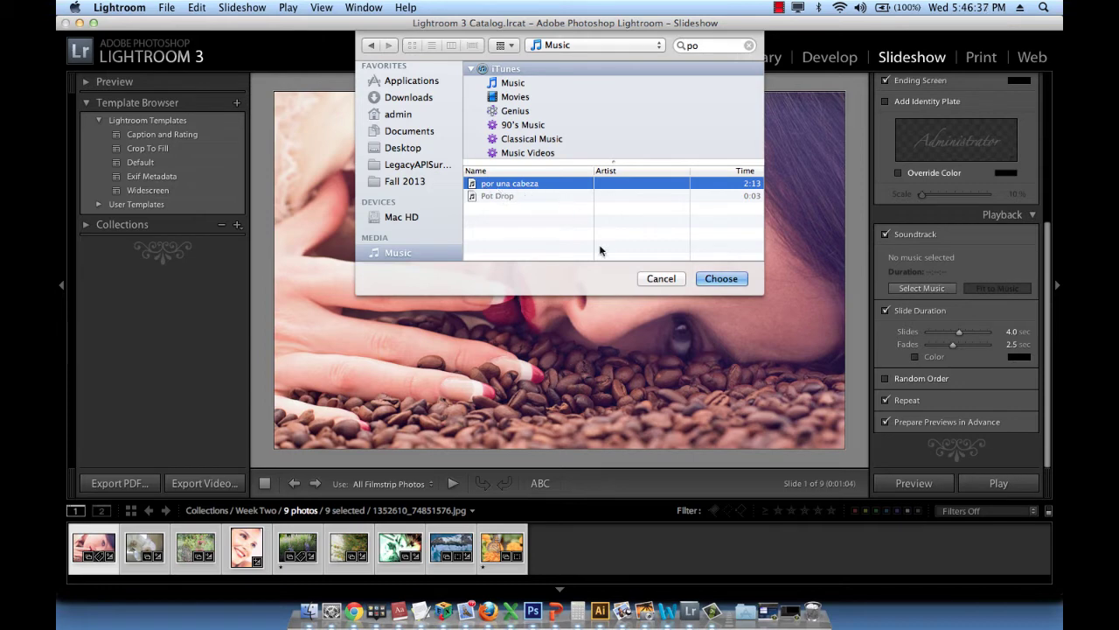
{"action": "left_click", "coordinate": [737, 278]}
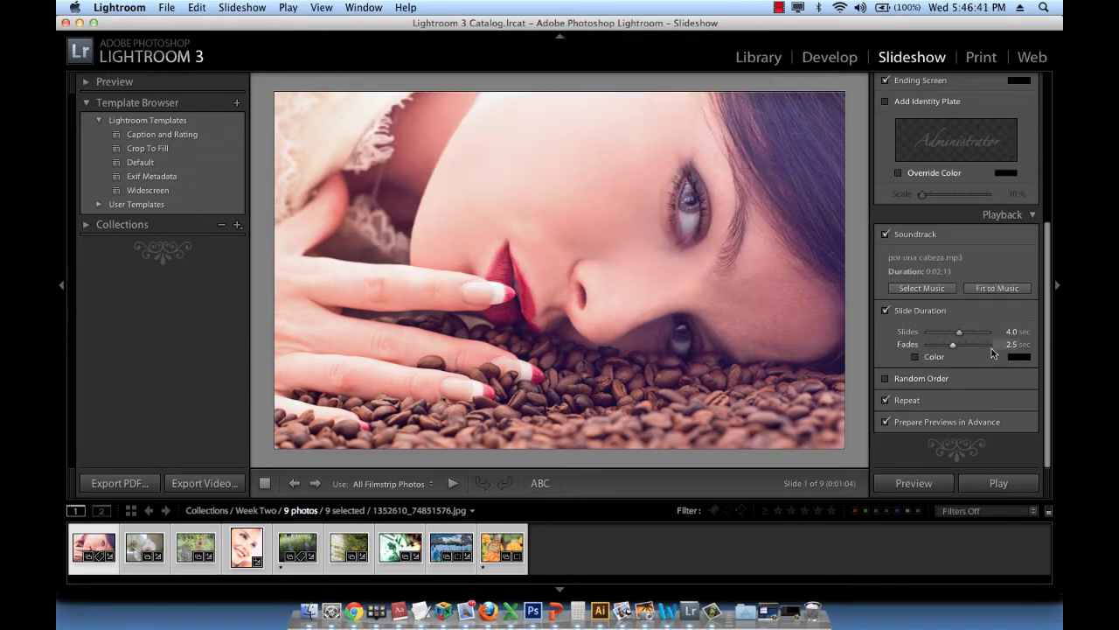
Step: Set the slide duration to 1.6 sec and the fades to 1.2 sec, and play the slideshow briefly
{"action": "left_click_drag", "start_coordinate": [1020, 335], "coordinate": [945, 350]}
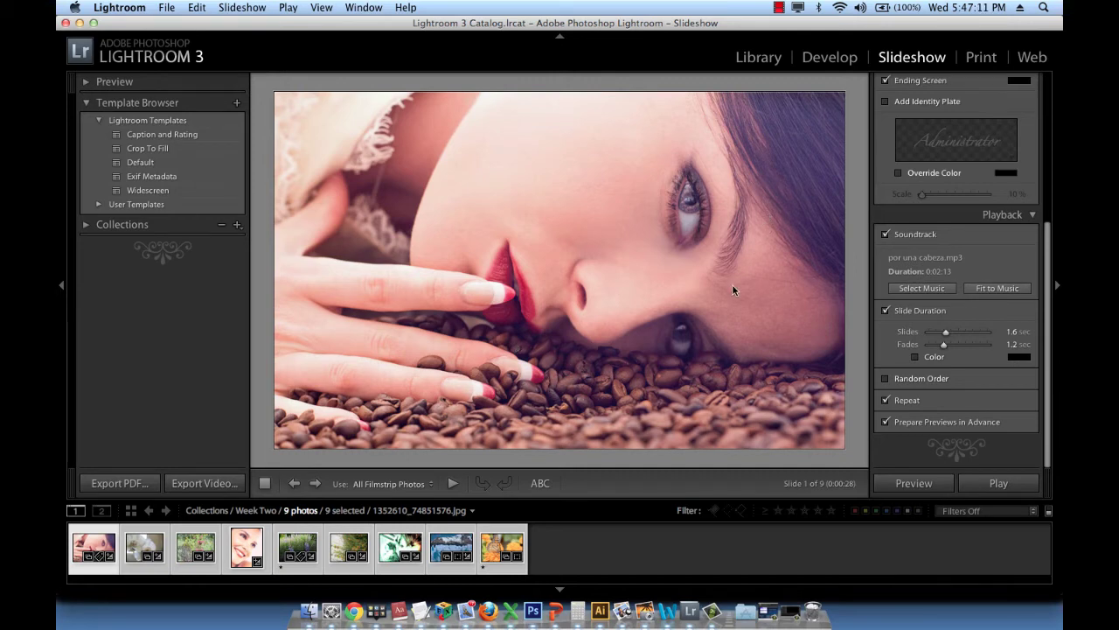
{"action": "left_click", "coordinate": [1017, 490]}
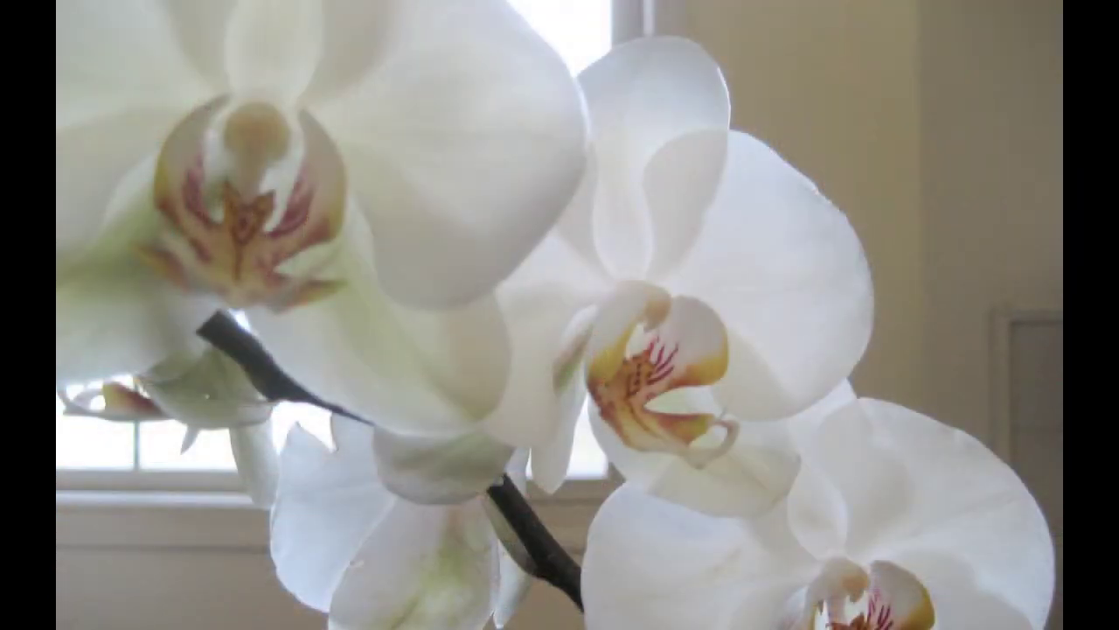
{"action": "key", "text": "Escape"}
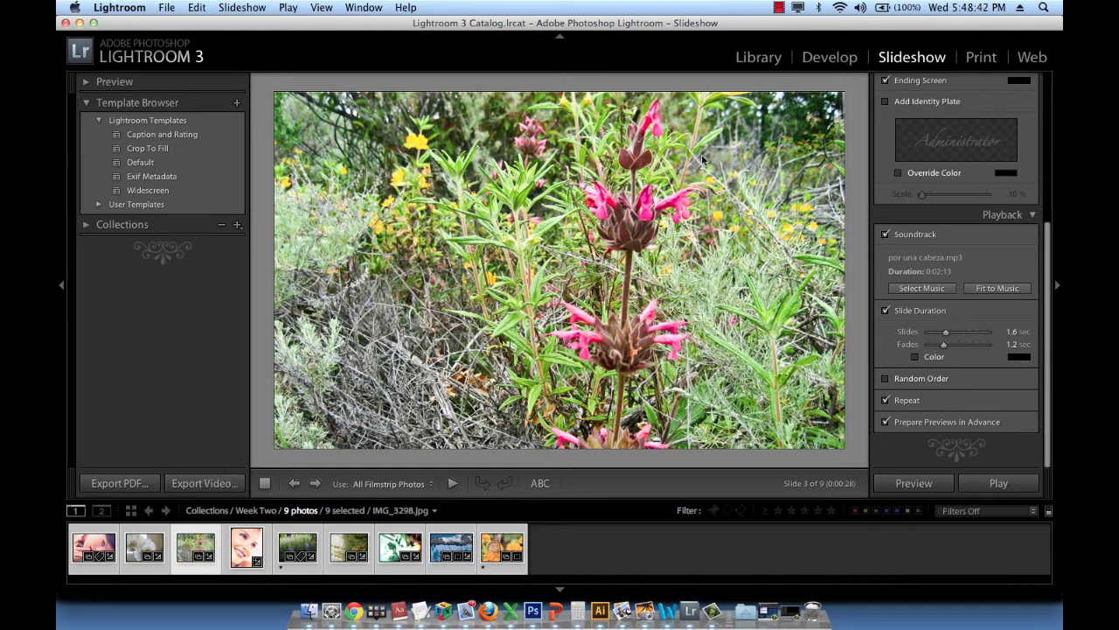
Step: Return to the Library and select only the pink wildflower, purple lupine and orange-flowered shrub photos
{"action": "left_click", "coordinate": [760, 57]}
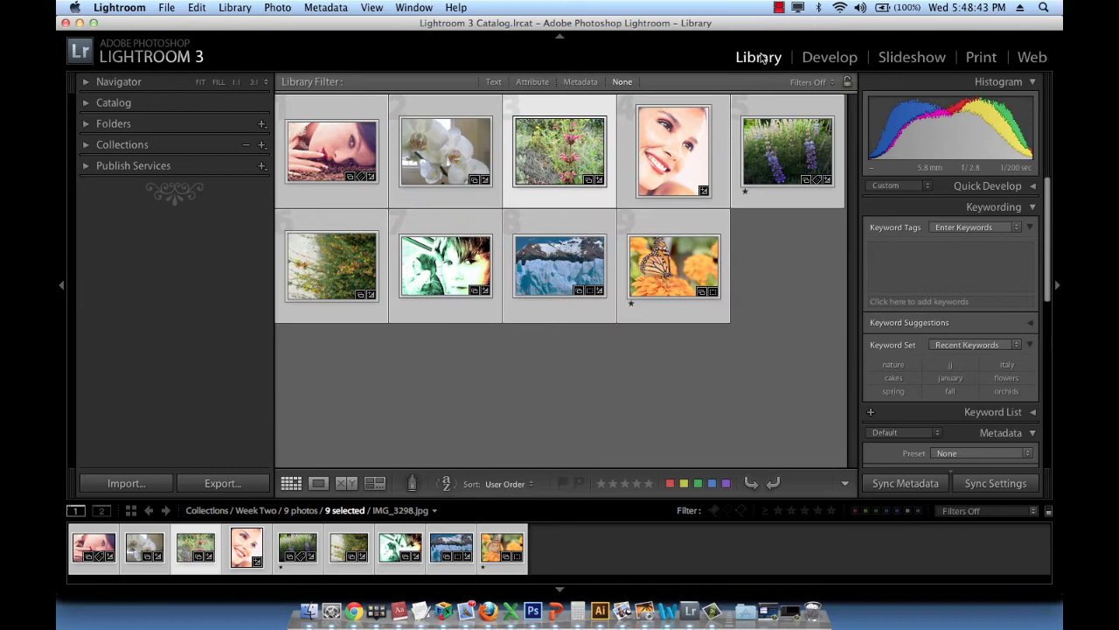
{"action": "left_click", "coordinate": [615, 386]}
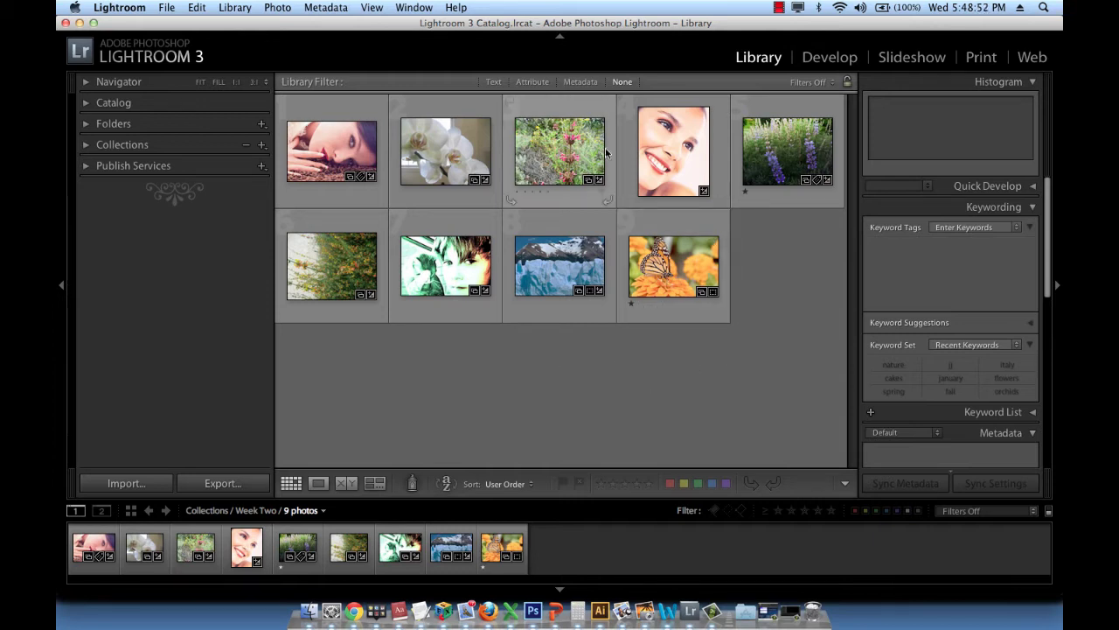
{"action": "left_click", "coordinate": [572, 152]}
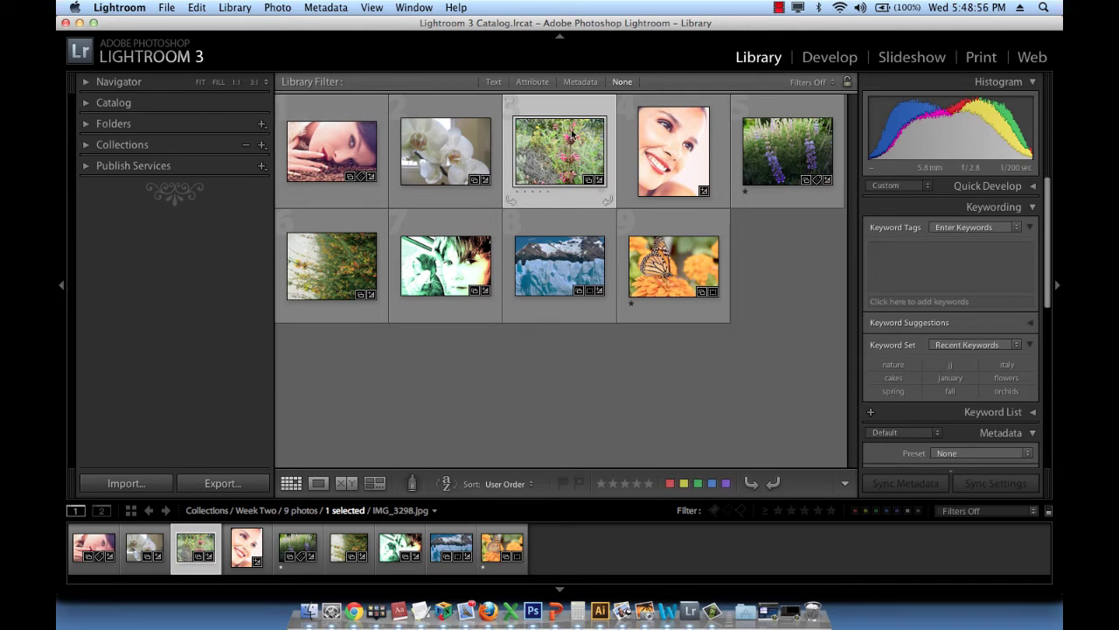
{"action": "left_click", "coordinate": [786, 150], "text": "super"}
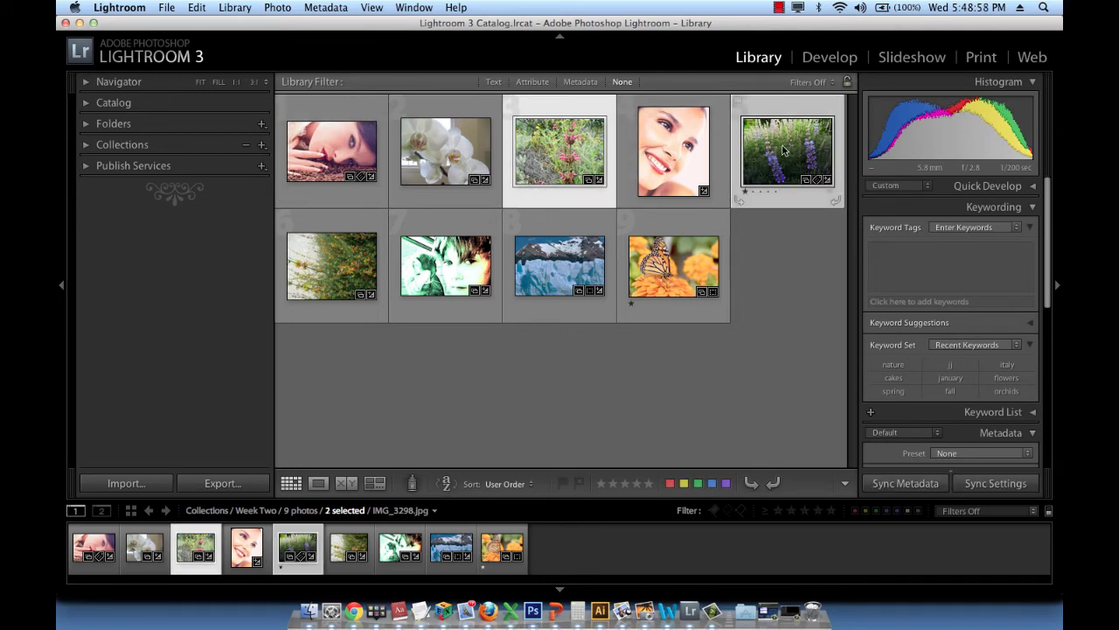
{"action": "left_click", "coordinate": [341, 262], "text": "super"}
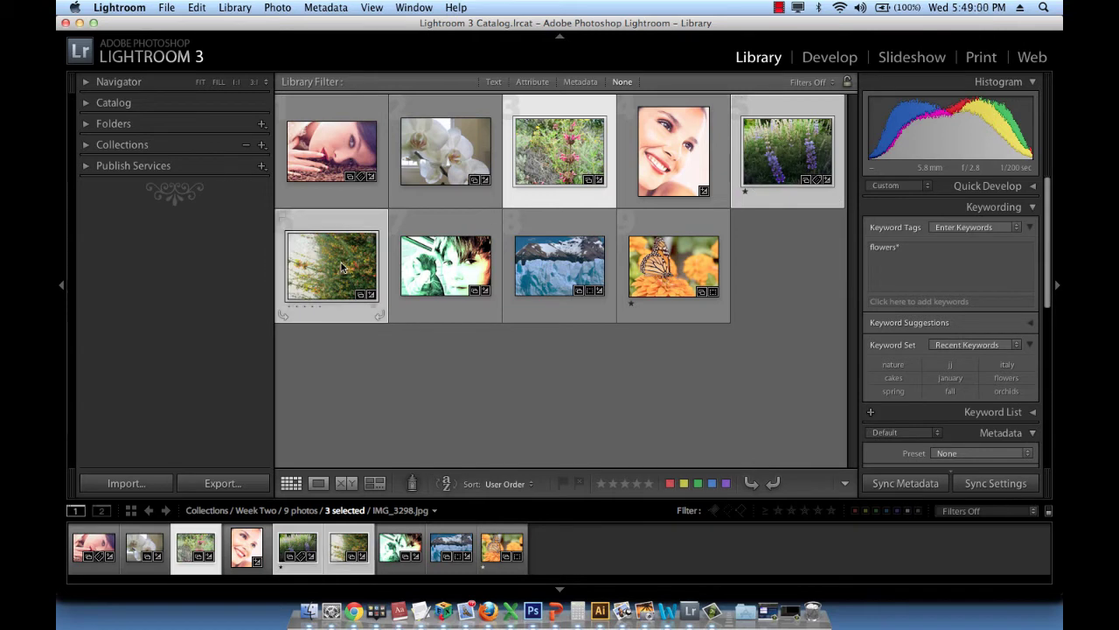
Step: Start a new Facebook published collection from the selected photos and name it "Spring in Malibu"
{"action": "left_click", "coordinate": [87, 166]}
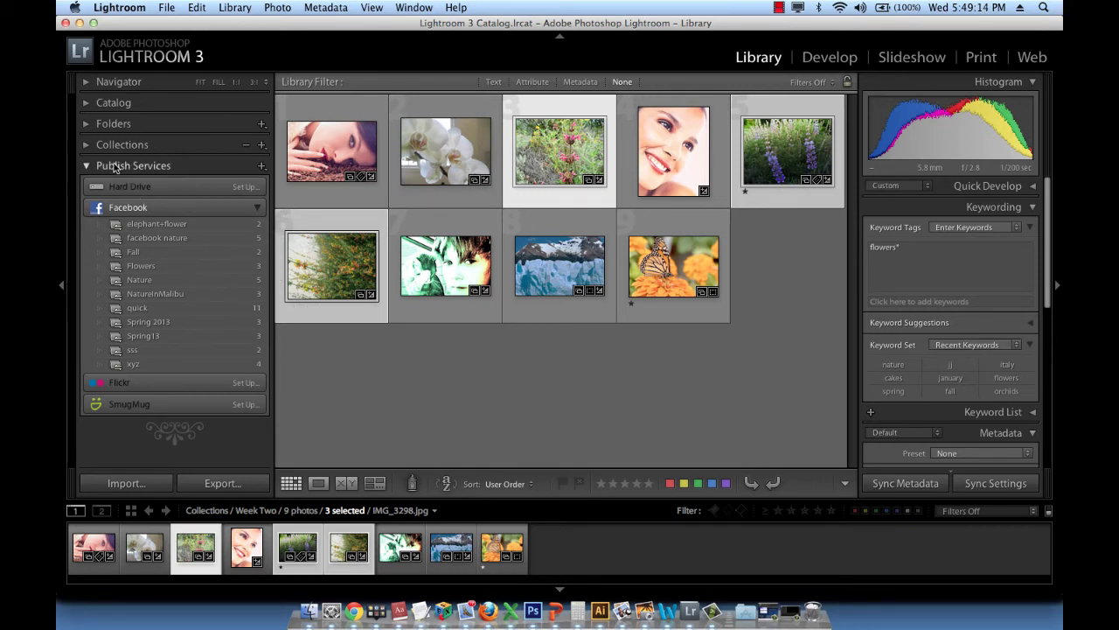
{"action": "left_click", "coordinate": [261, 167]}
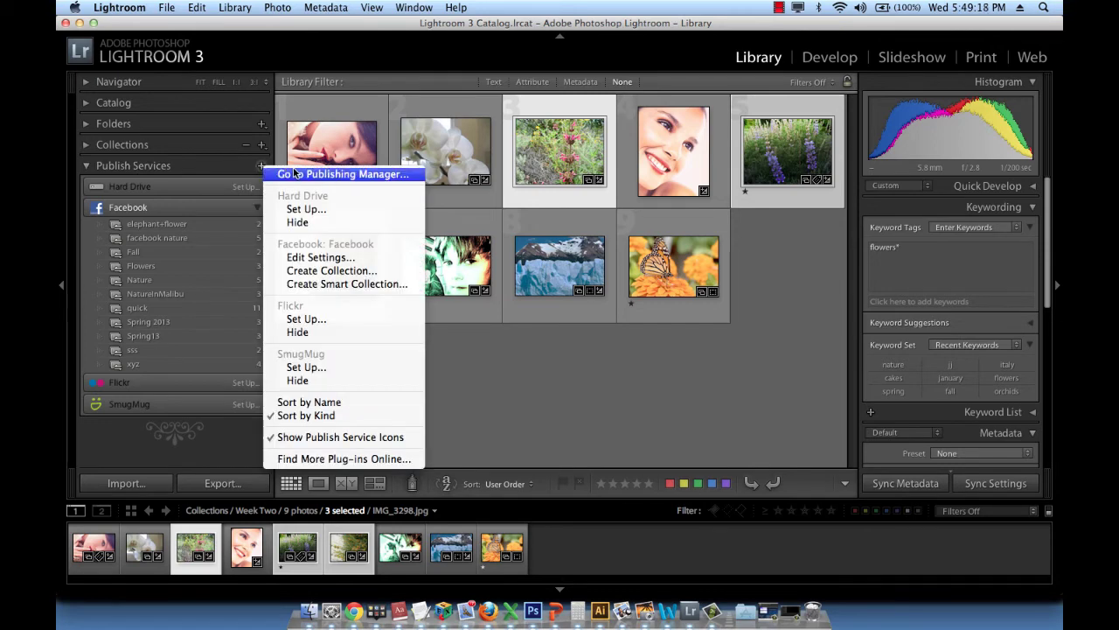
{"action": "left_click", "coordinate": [321, 271]}
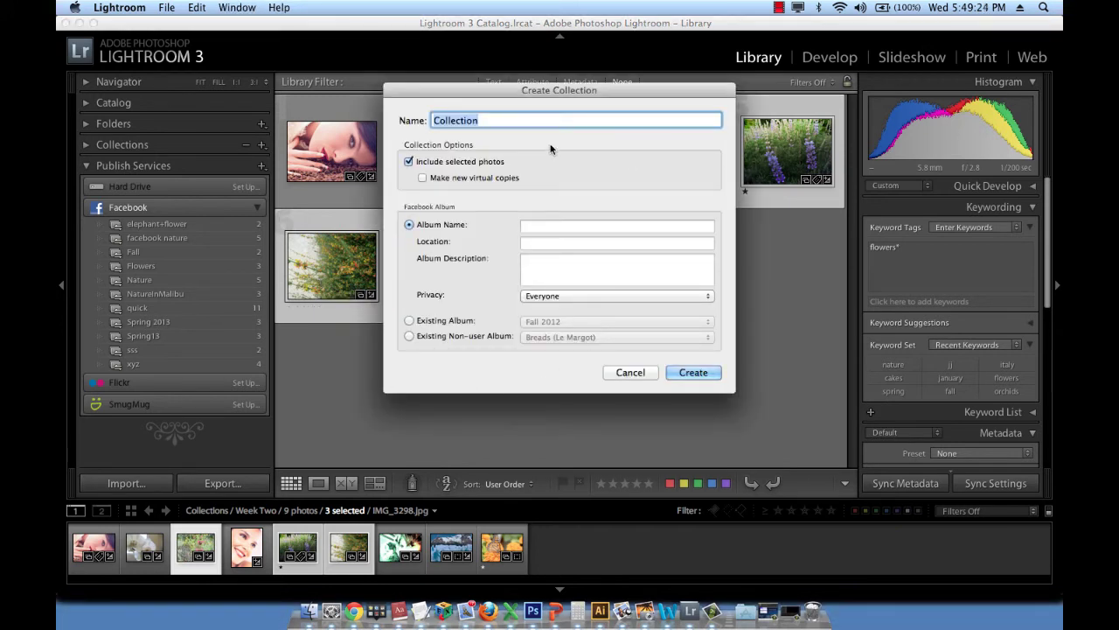
{"action": "type", "text": "Spring in Malibu"}
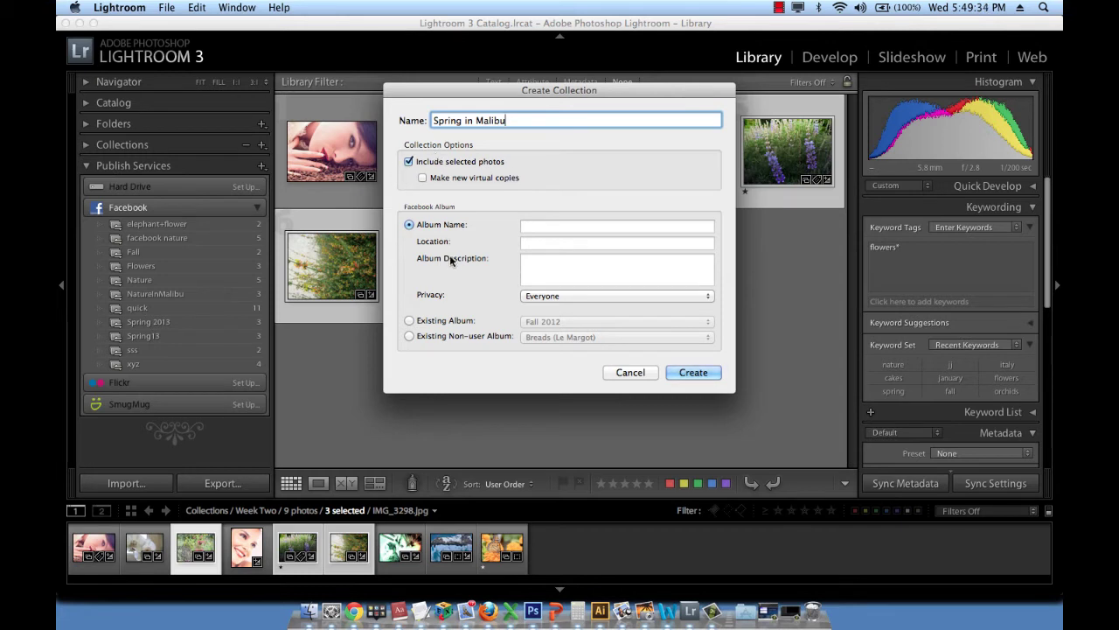
Step: Fill in the Facebook album's name "Spring in Malibu", location "Malibu, CA" and description "Photoshoot last April"
{"action": "left_click", "coordinate": [548, 225]}
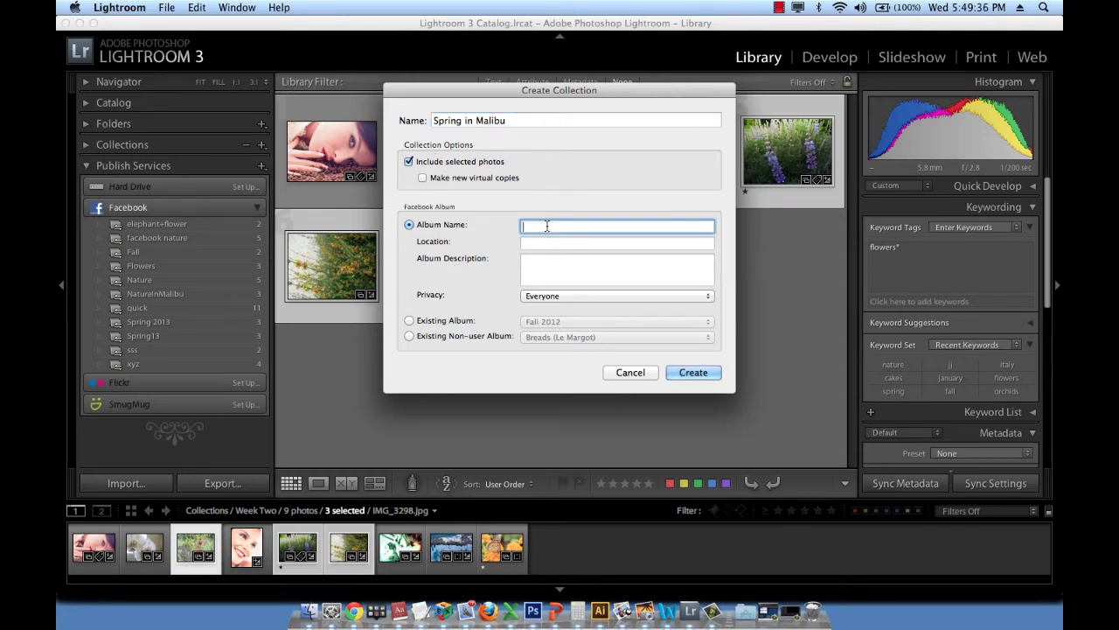
{"action": "type", "text": "Spring in Malibu"}
{"action": "left_click", "coordinate": [572, 244]}
{"action": "type", "text": "Malibu, "}
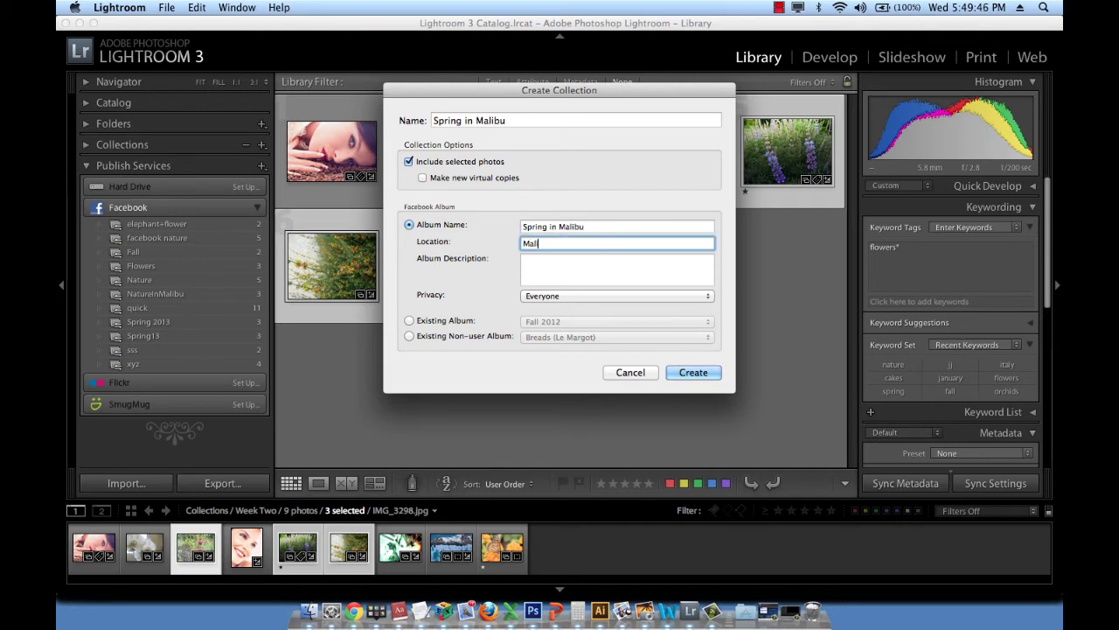
{"action": "type", "text": "CA"}
{"action": "left_click", "coordinate": [602, 271]}
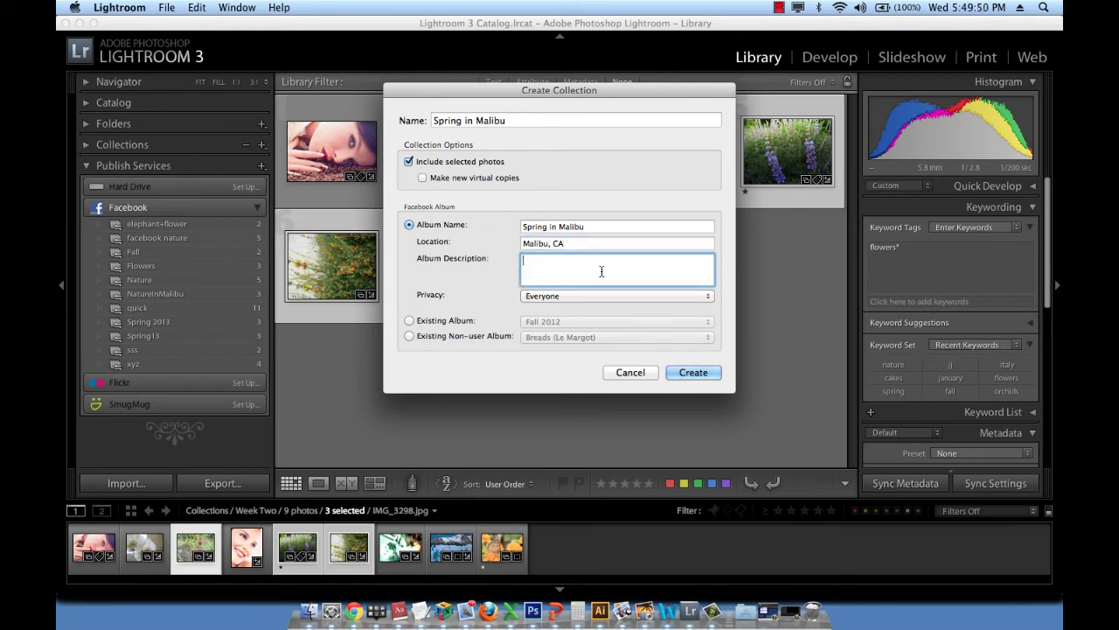
{"action": "type", "text": "Photoshoot last April"}
Step: Create the Spring in Malibu collection and publish its photos to Facebook
{"action": "left_click", "coordinate": [691, 374]}
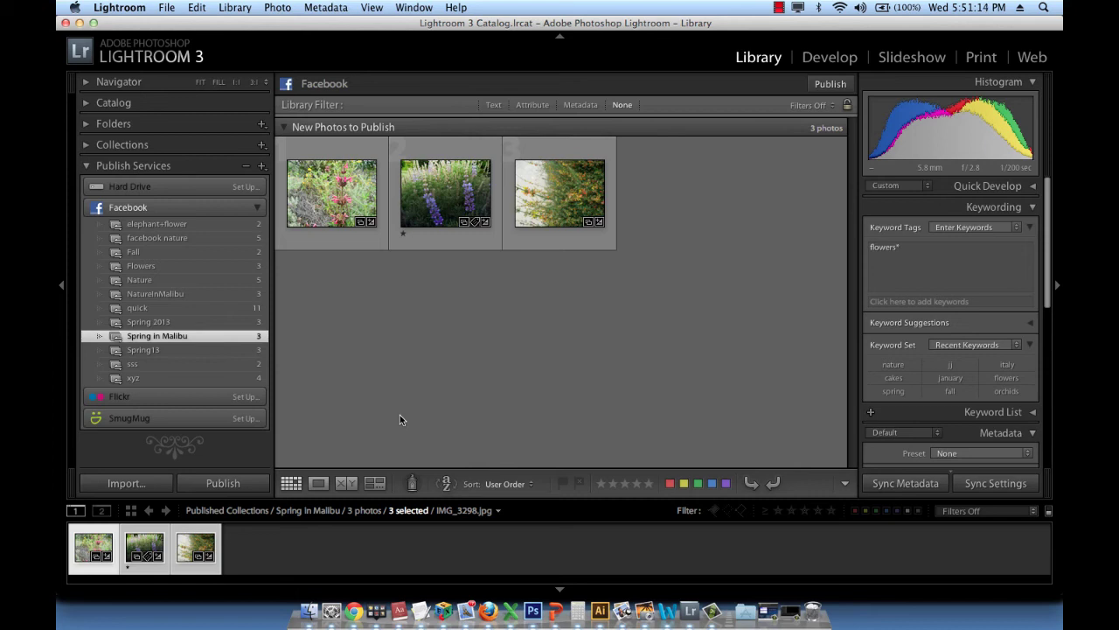
{"action": "left_click", "coordinate": [251, 490]}
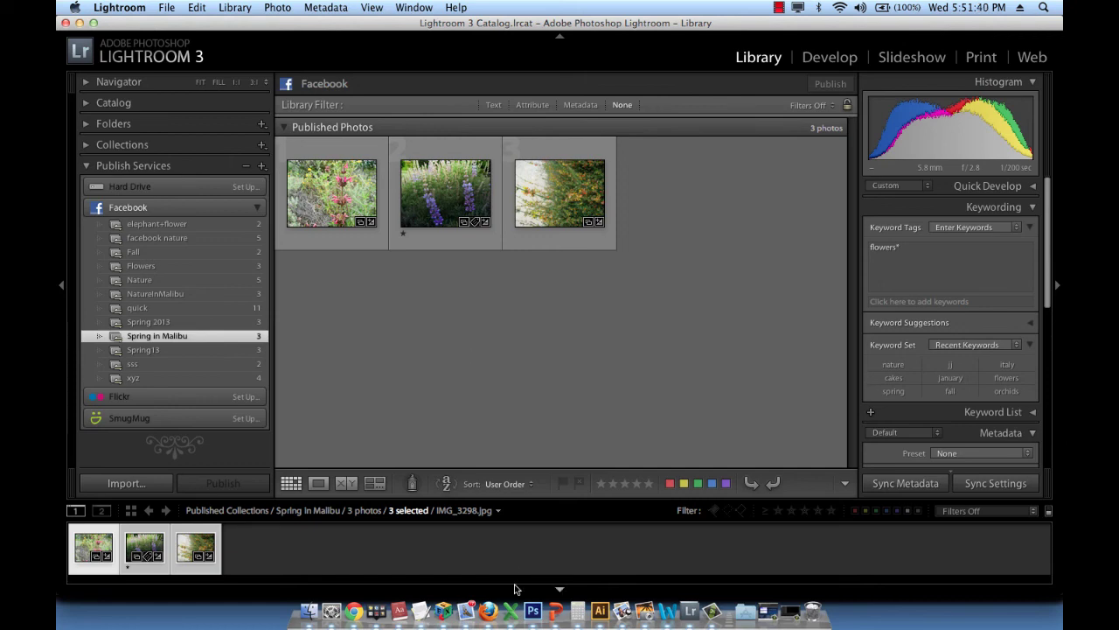
Step: Switch to Firefox, examine the Spring in Malibu album post on the Facebook profile timeline, and return to Lightroom
{"action": "left_click", "coordinate": [488, 608]}
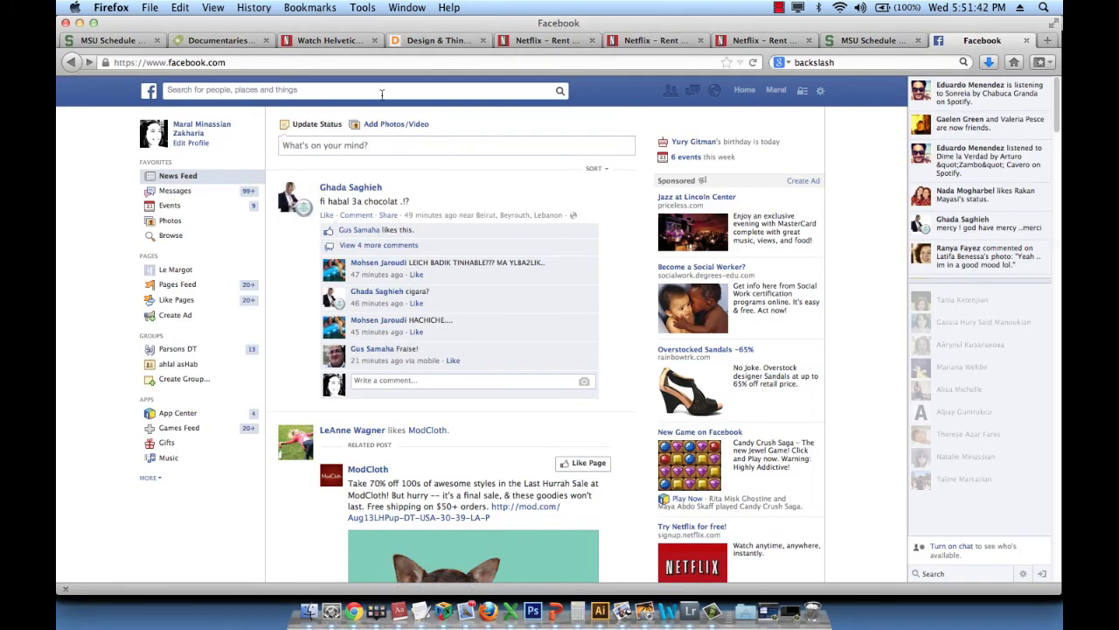
{"action": "left_click", "coordinate": [149, 90]}
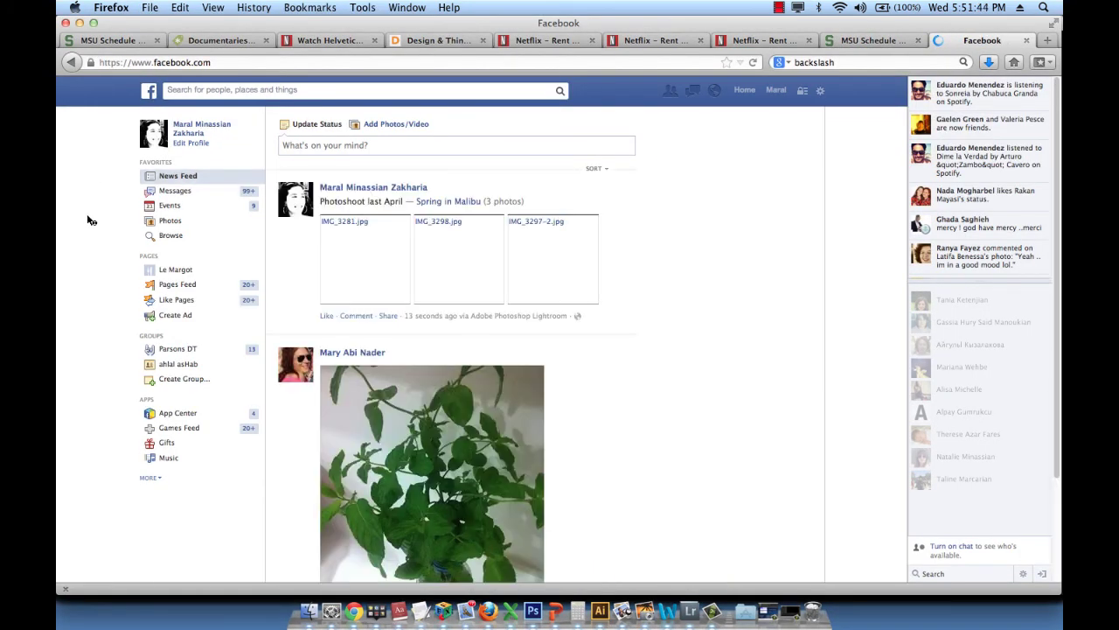
{"action": "left_click", "coordinate": [194, 127]}
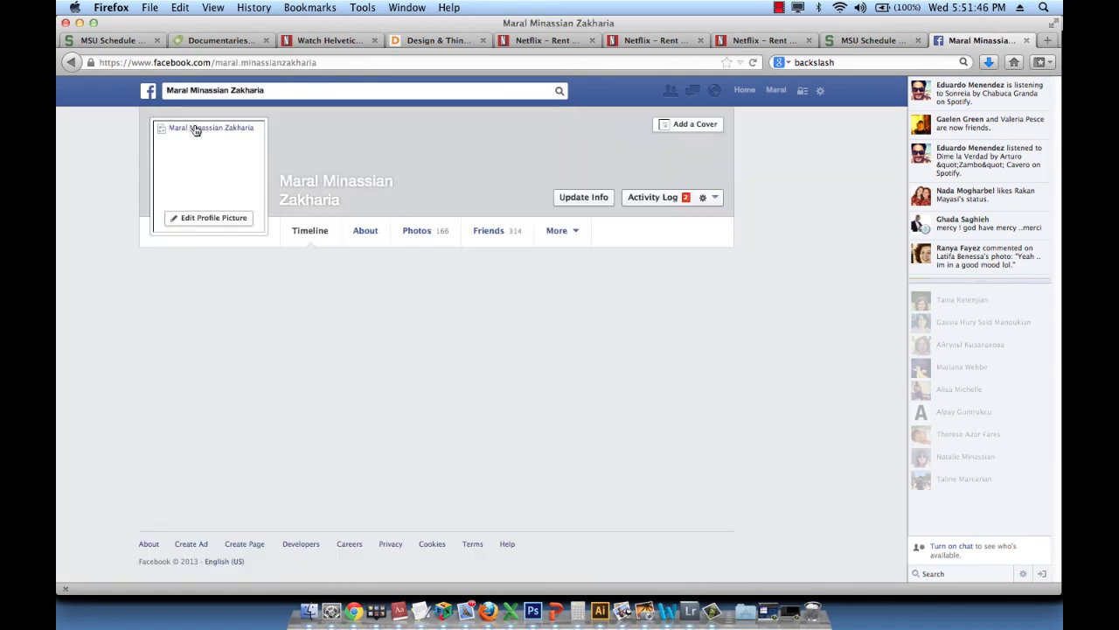
{"action": "scroll", "coordinate": [93, 215], "scroll_direction": "down", "scroll_amount": 4}
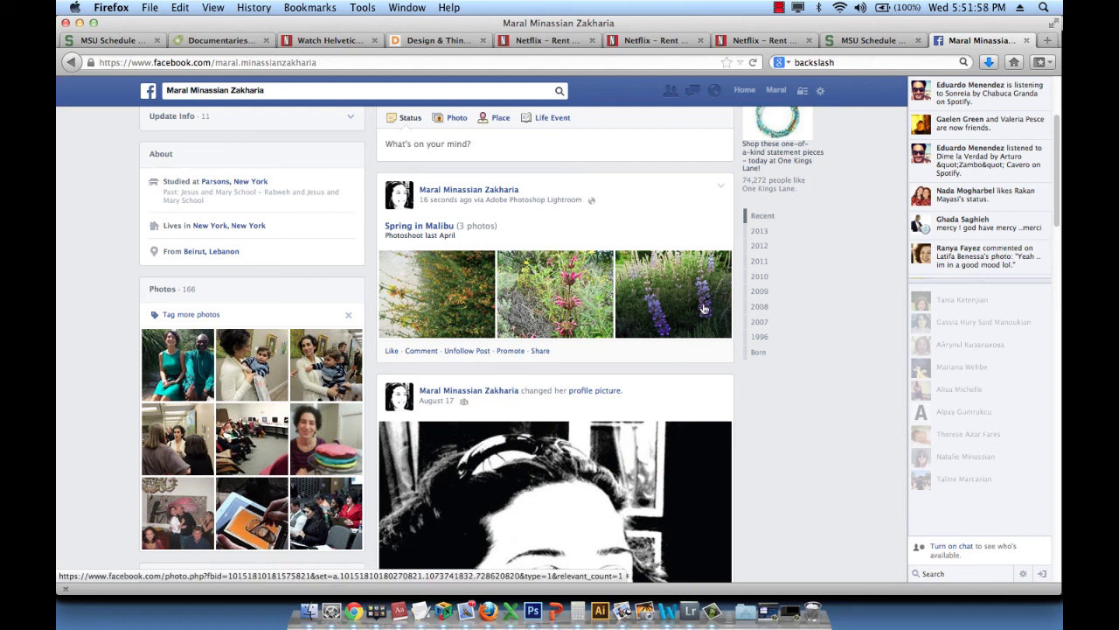
{"action": "scroll", "coordinate": [702, 308], "scroll_direction": "up", "scroll_amount": 3}
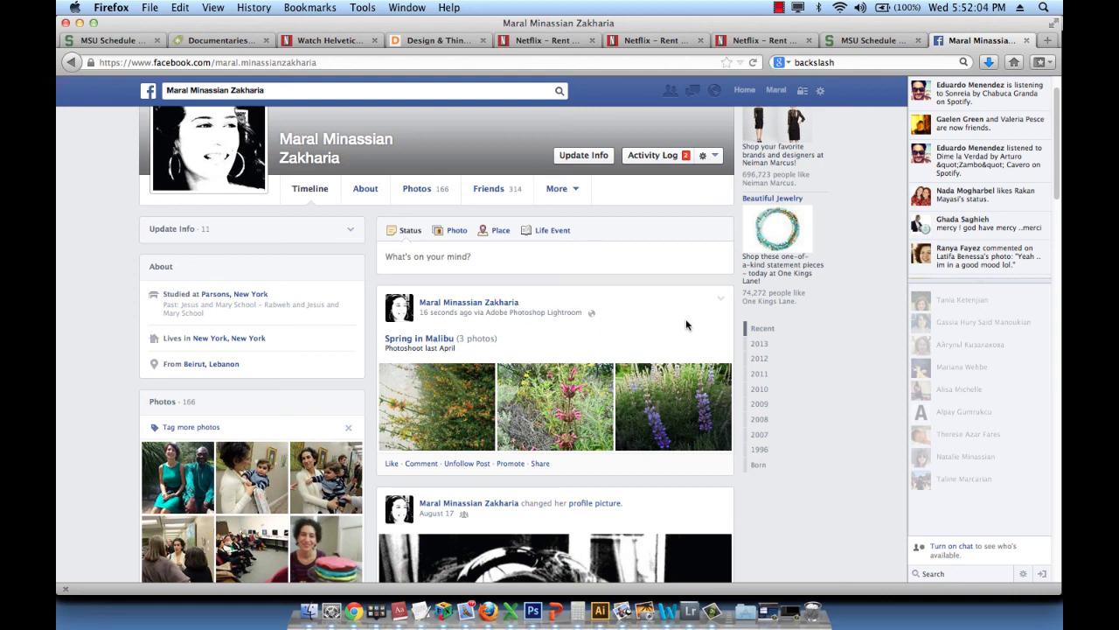
{"action": "scroll", "coordinate": [686, 324], "scroll_direction": "up", "scroll_amount": 1}
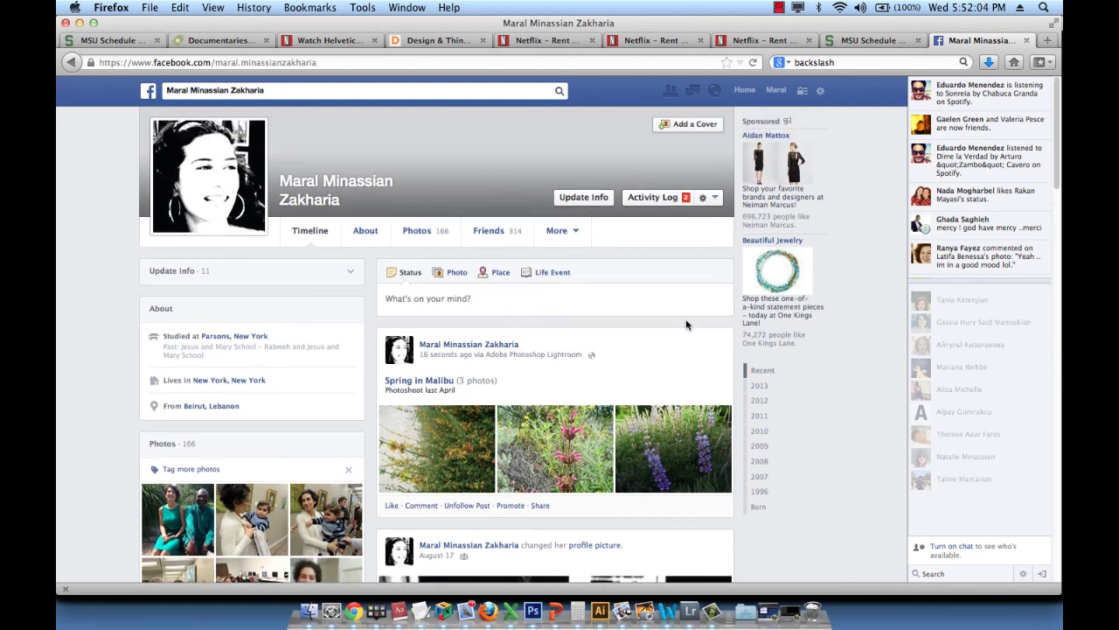
{"action": "left_click", "coordinate": [688, 604]}
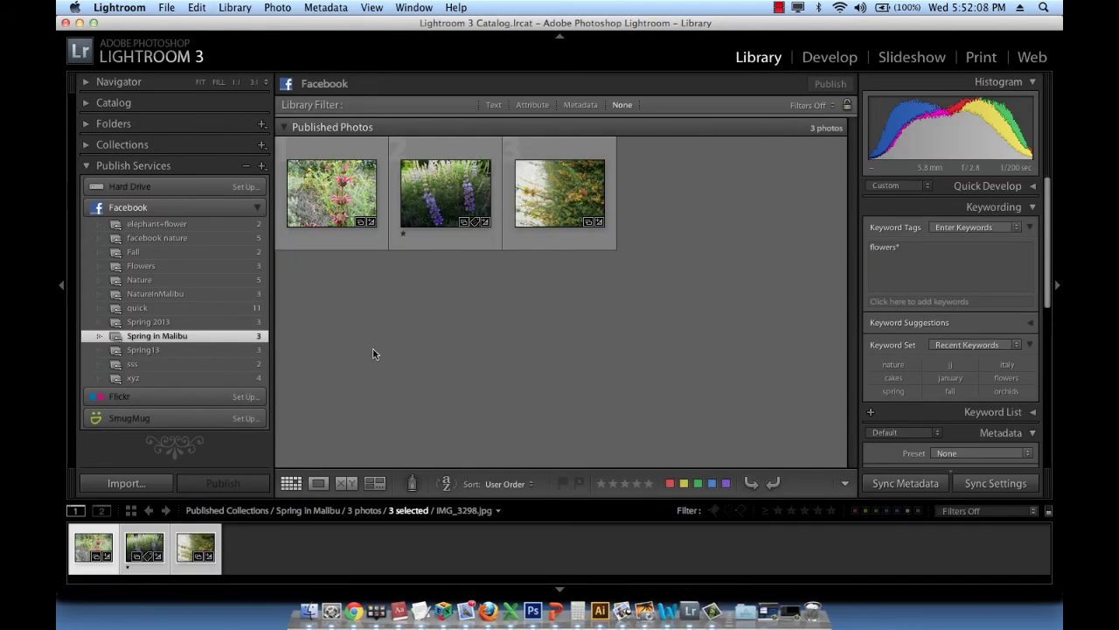